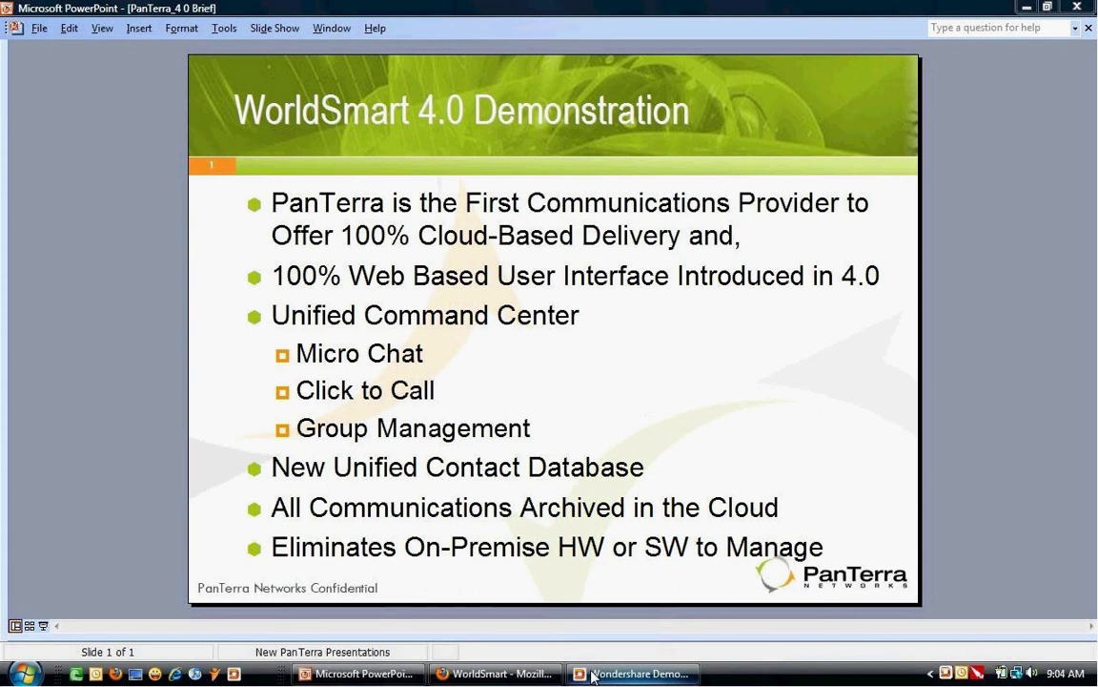
- Switch from the 'WorldSmart 4.0 Demonstration' PowerPoint slide to the WorldSmart login page in Firefox
left_click(496, 673)
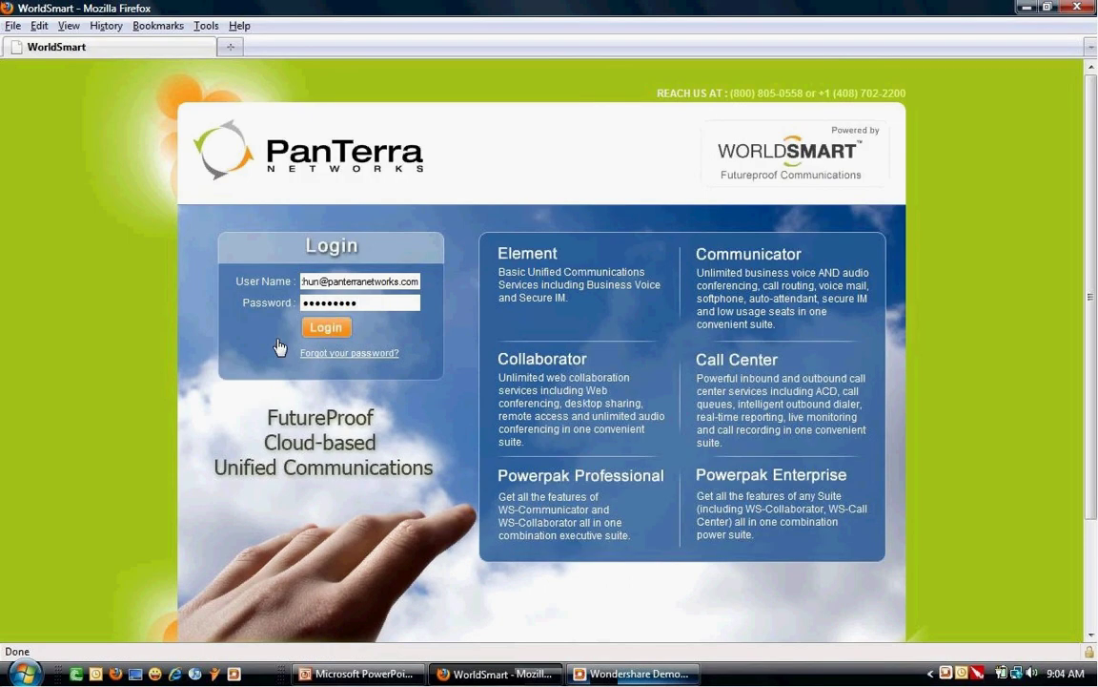
- Log in, then open the Active Call Forward Plan for editing and keep it on DAILY
left_click(335, 329)
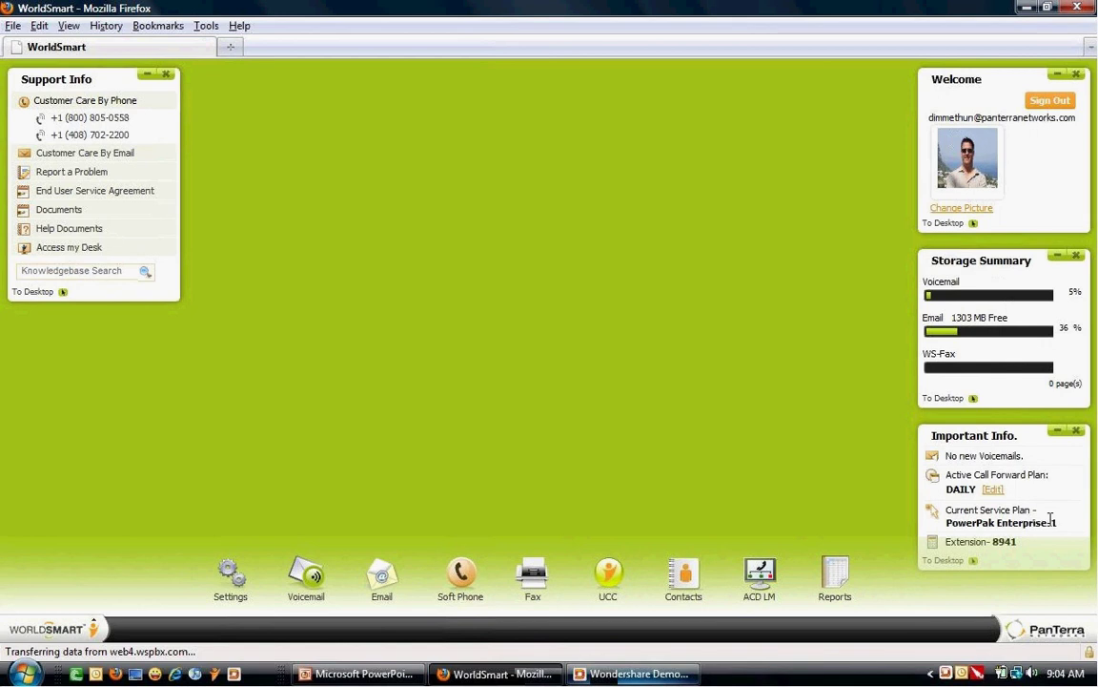
left_click(996, 489)
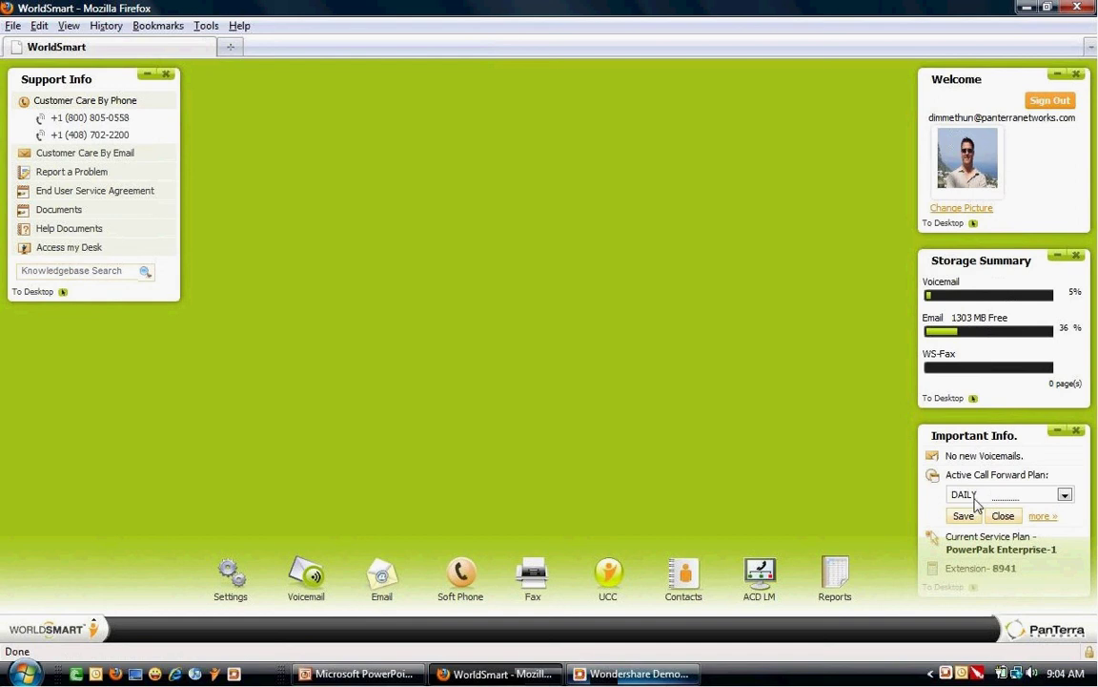
left_click(974, 496)
left_click(975, 498)
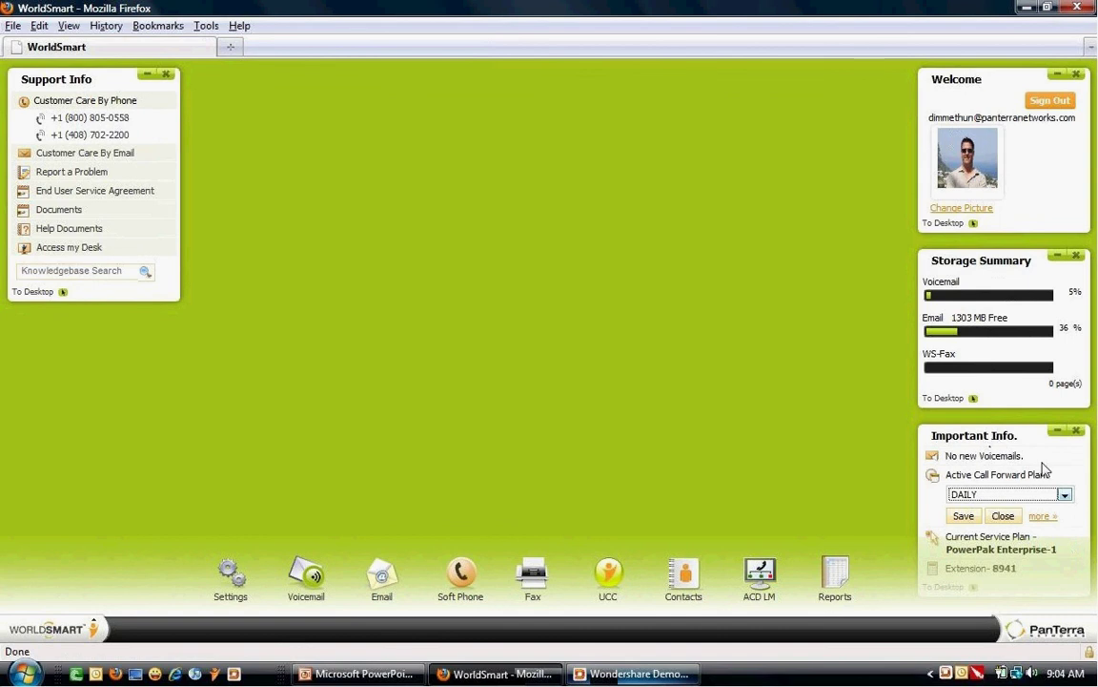
- Browse the Desktop Widgets and Picture pages of Personal Settings, then return to the Settings list
left_click(230, 573)
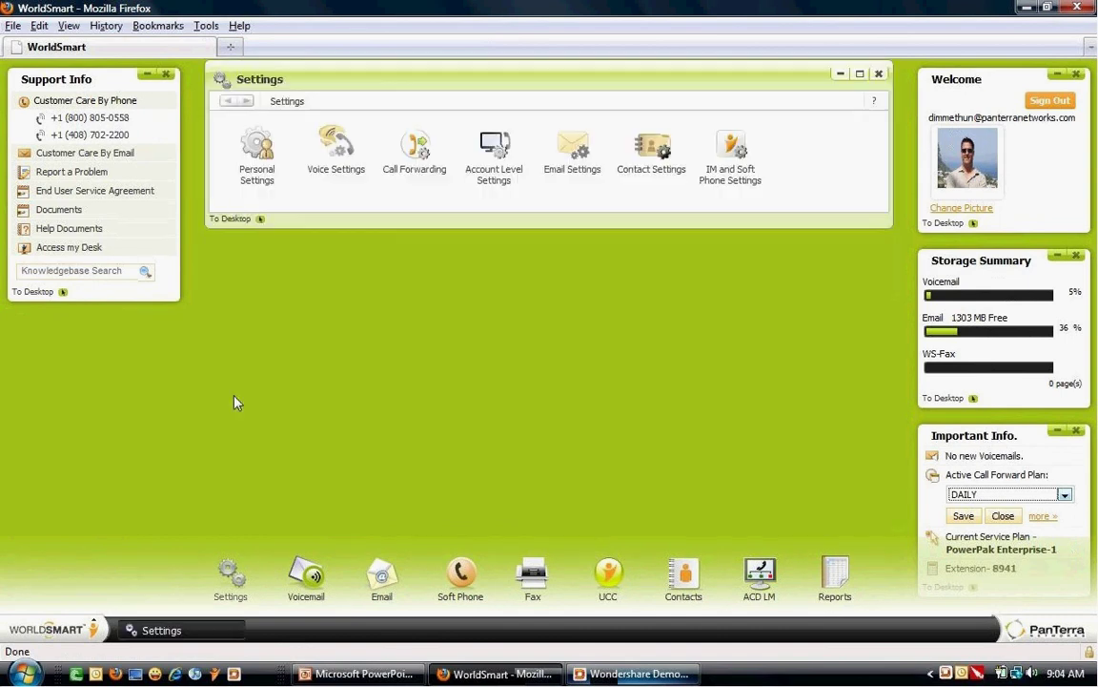
left_click(256, 170)
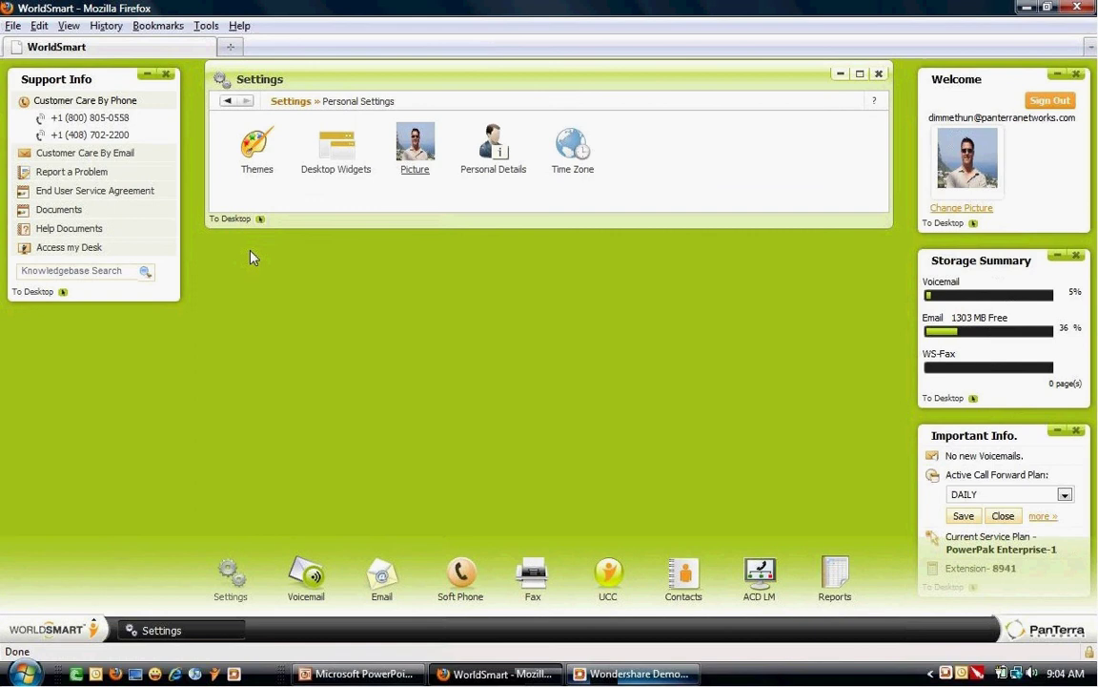
left_click(338, 170)
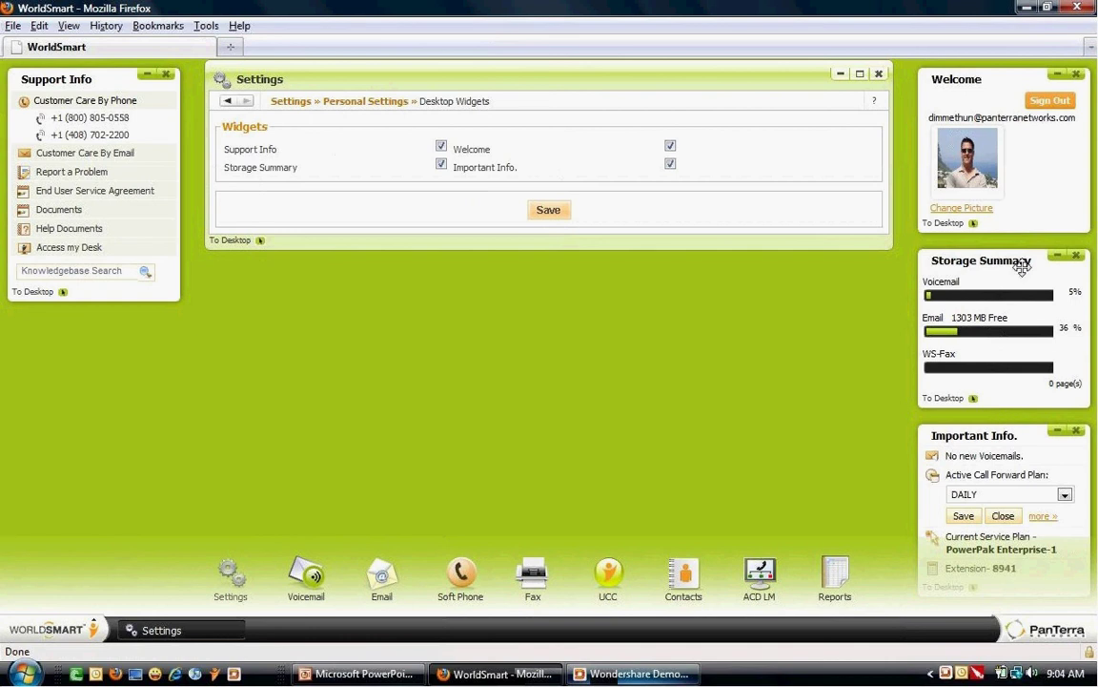
left_click(226, 101)
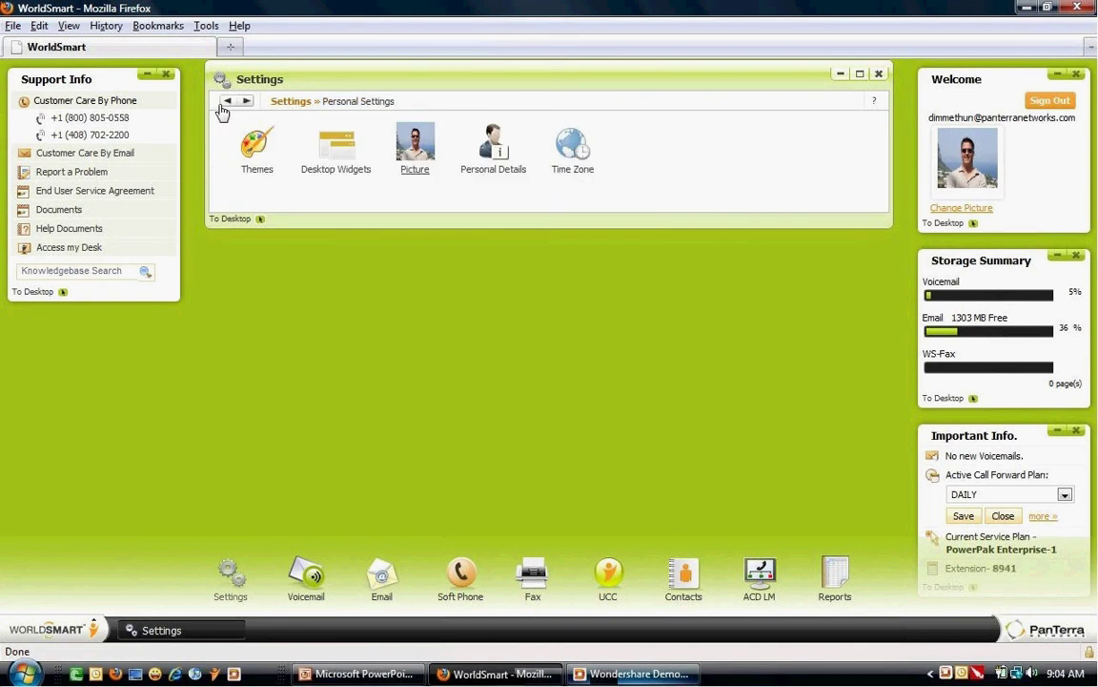
left_click(401, 165)
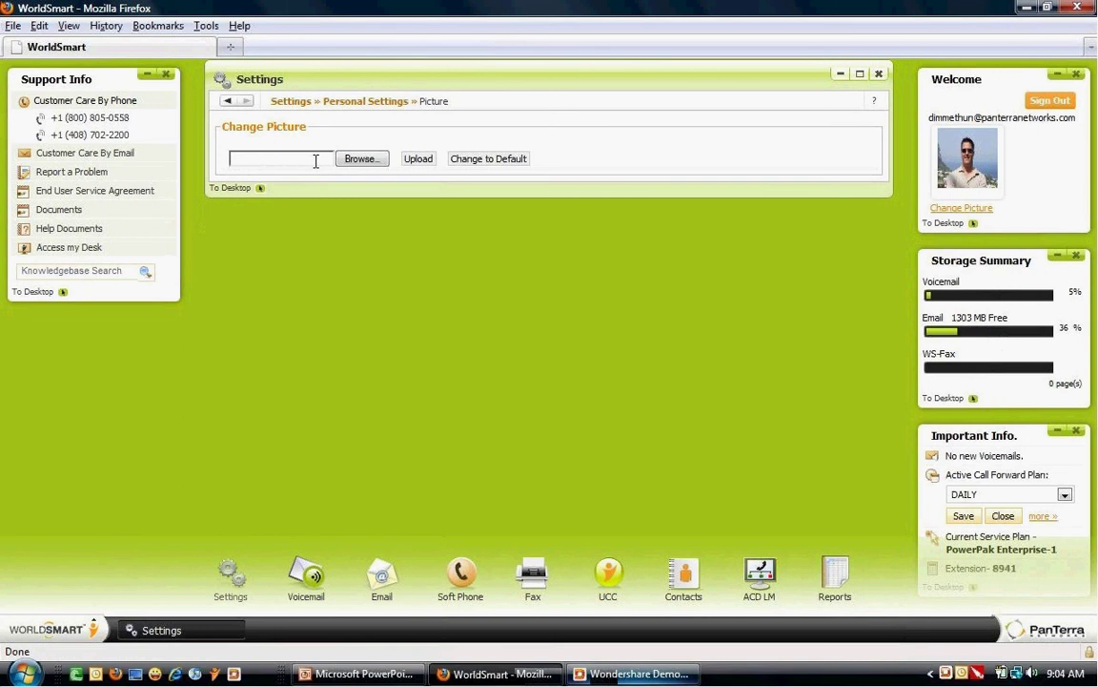
left_click(225, 103)
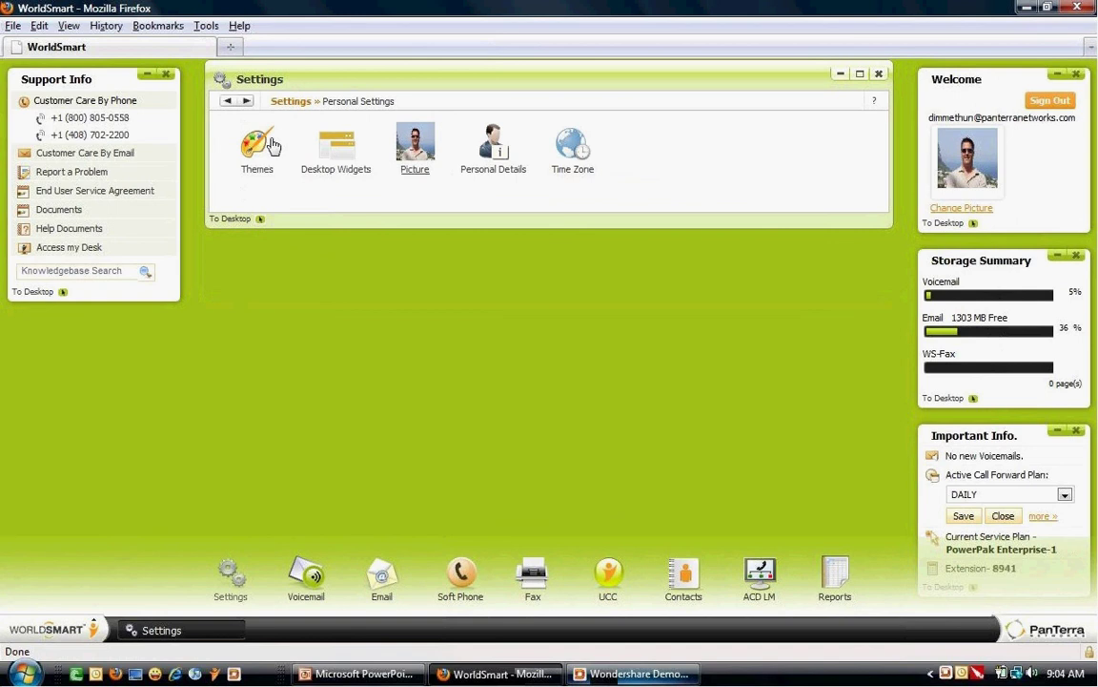
left_click(231, 102)
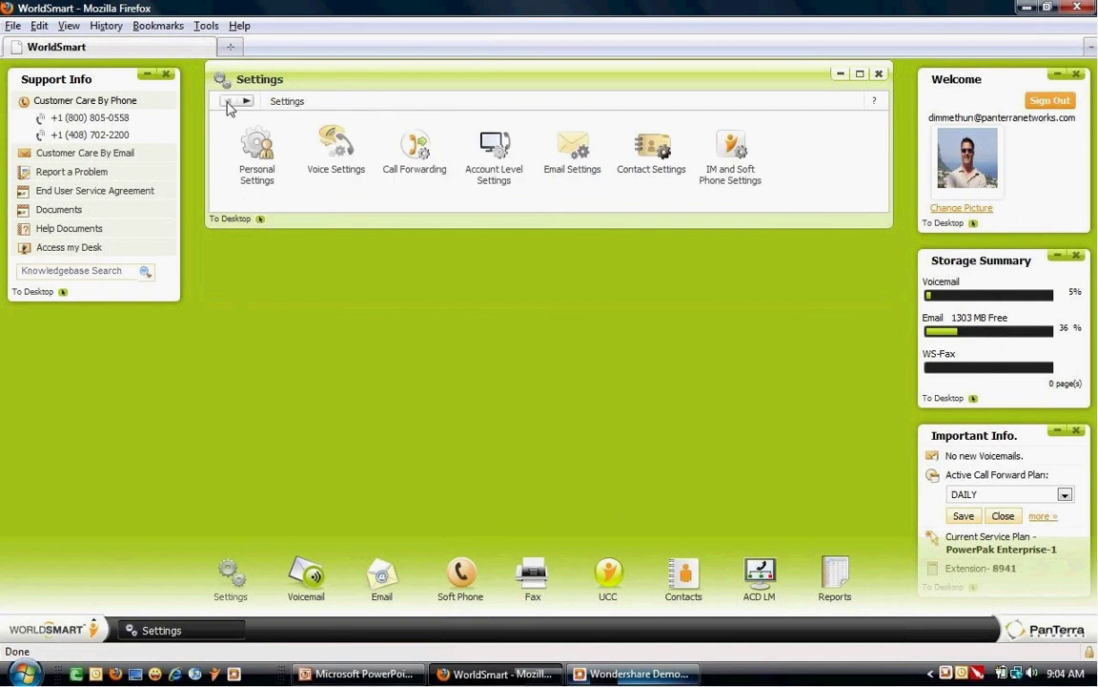
- Set WorldSmart Soft Phone as the Click To Call device under Voice Settings > CTC Settings
left_click(335, 145)
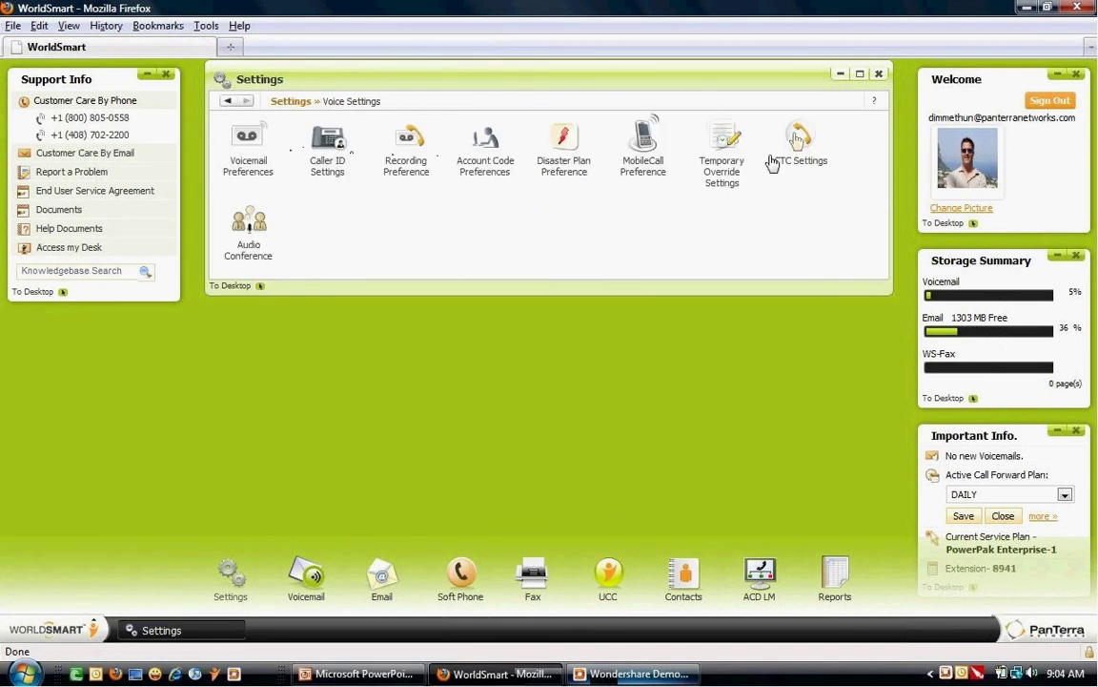
left_click(801, 147)
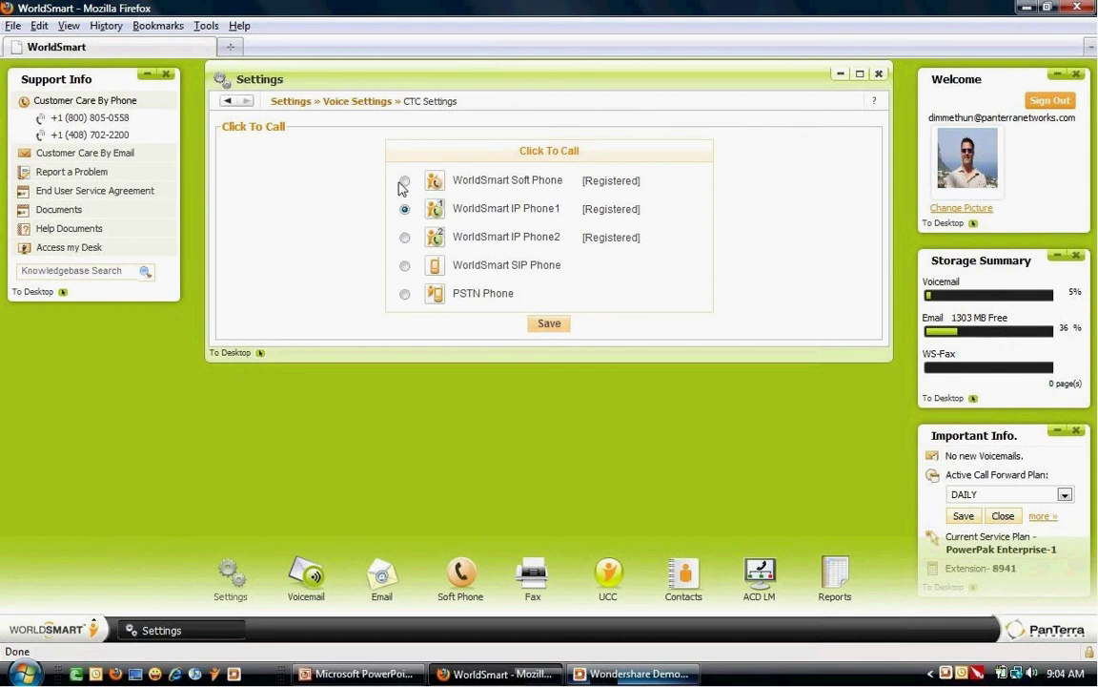
left_click(405, 181)
left_click(226, 106)
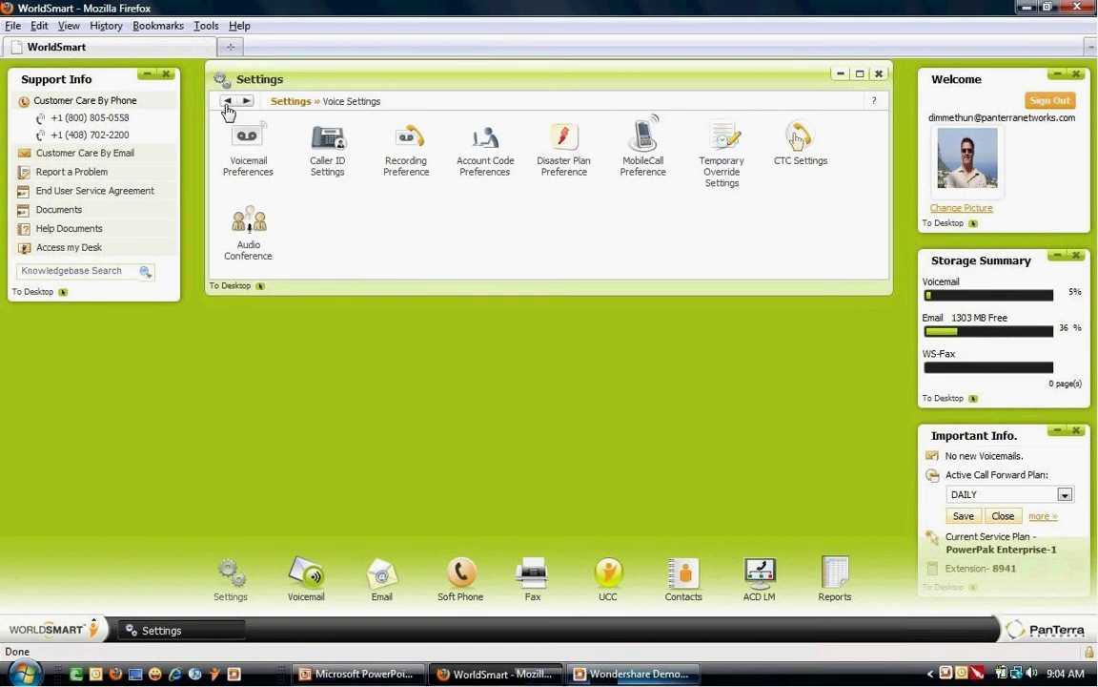
- Close Settings, then review the five-message Voicemails list and close it
left_click(879, 76)
left_click(313, 578)
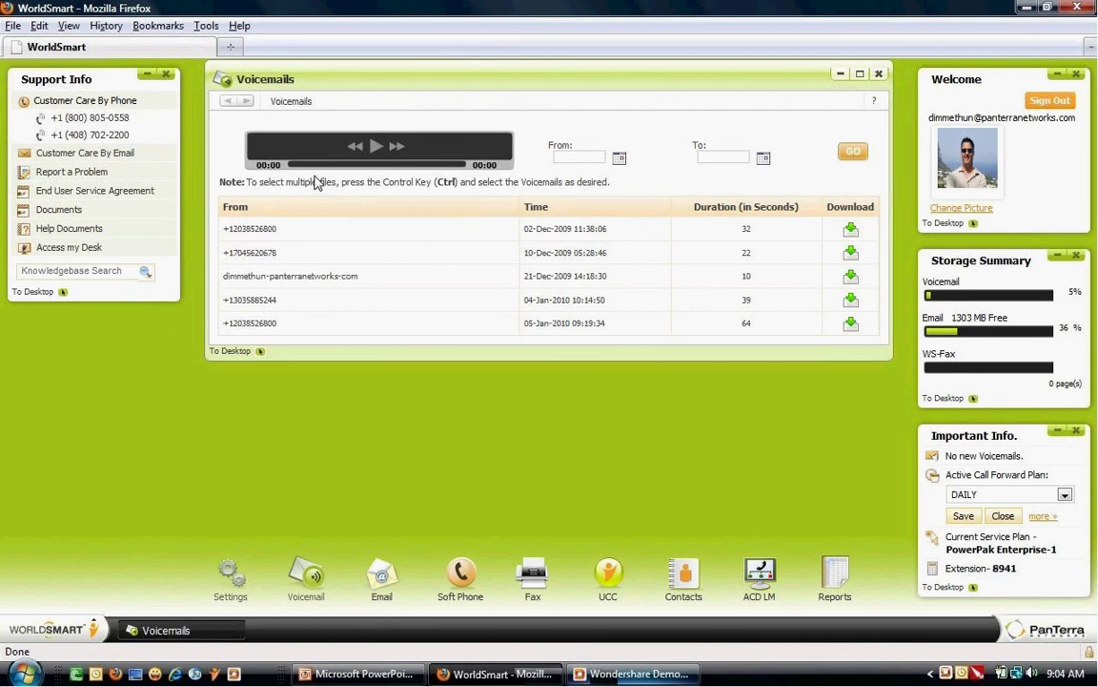
left_click(875, 75)
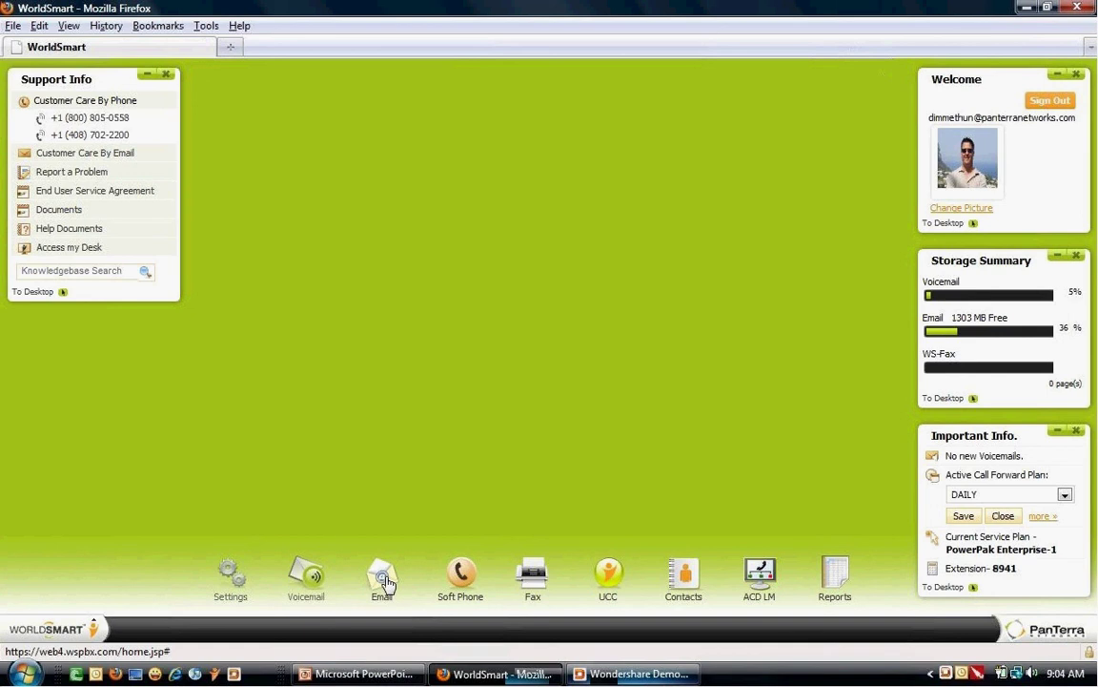
- Bring up the Soft Phone dialpad to review it, then close it
left_click(458, 573)
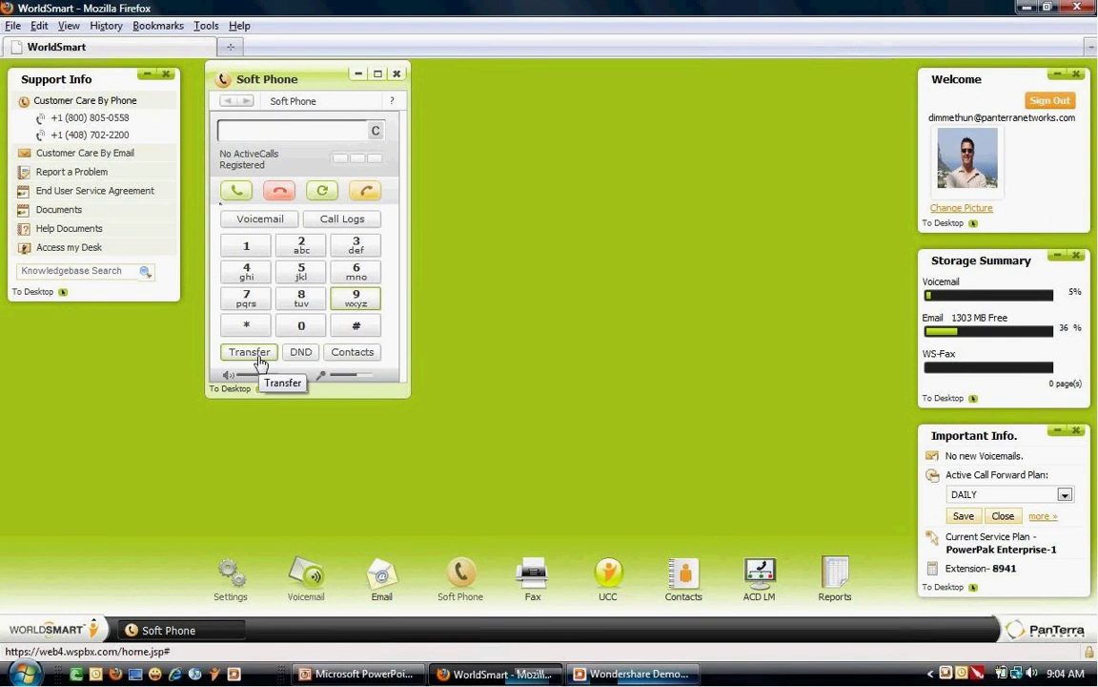
left_click(398, 74)
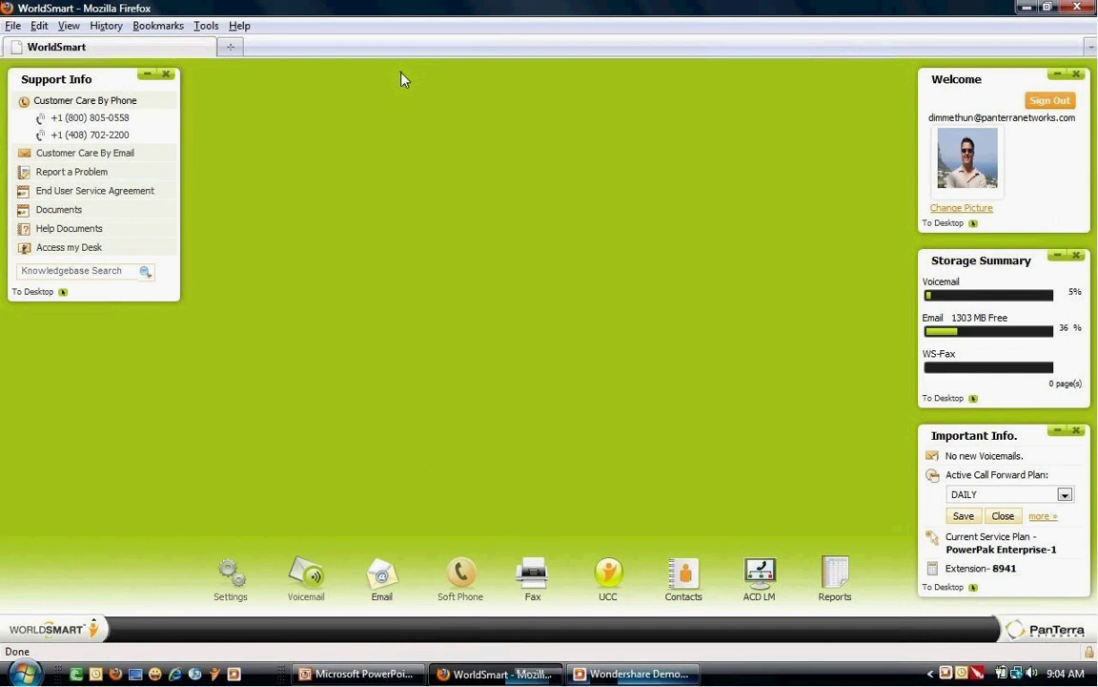
- Enlarge the Fax Service window, view the Received and Sent Fax Messages, close it, and launch UCC
left_click(532, 572)
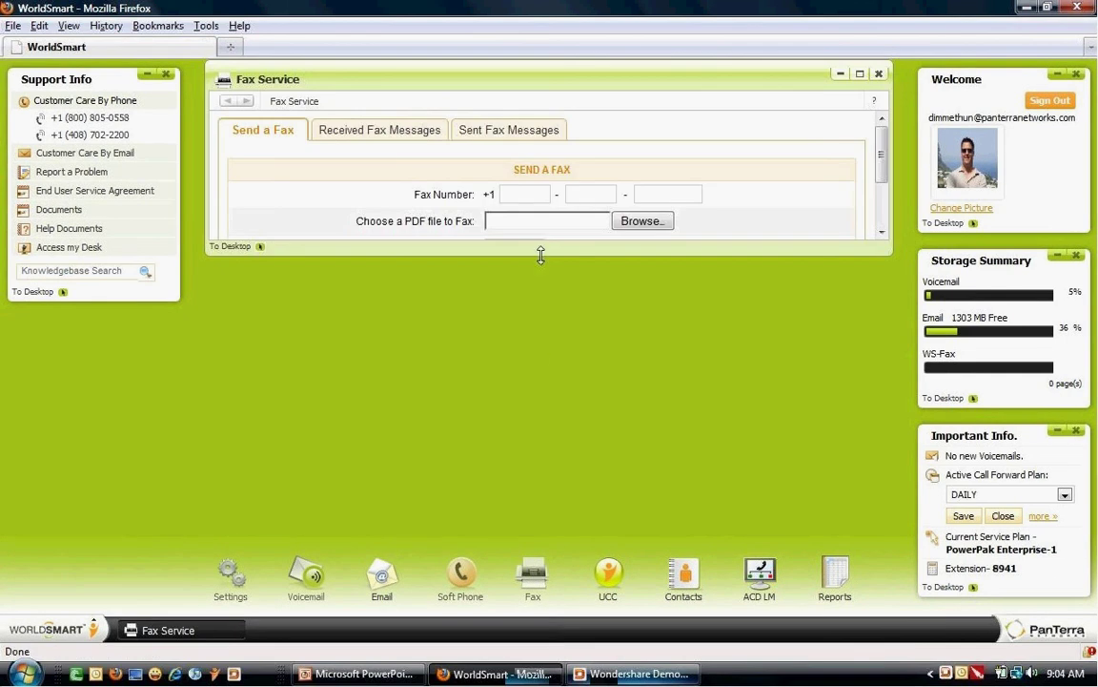
left_click_drag(541, 253, 537, 329)
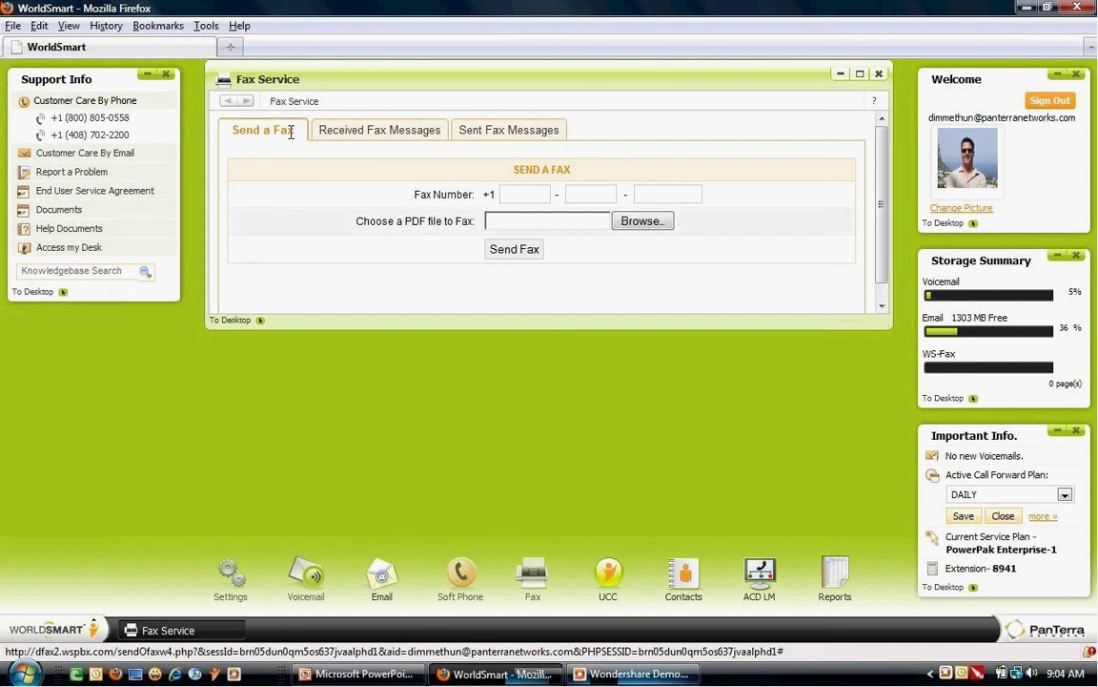
left_click(391, 139)
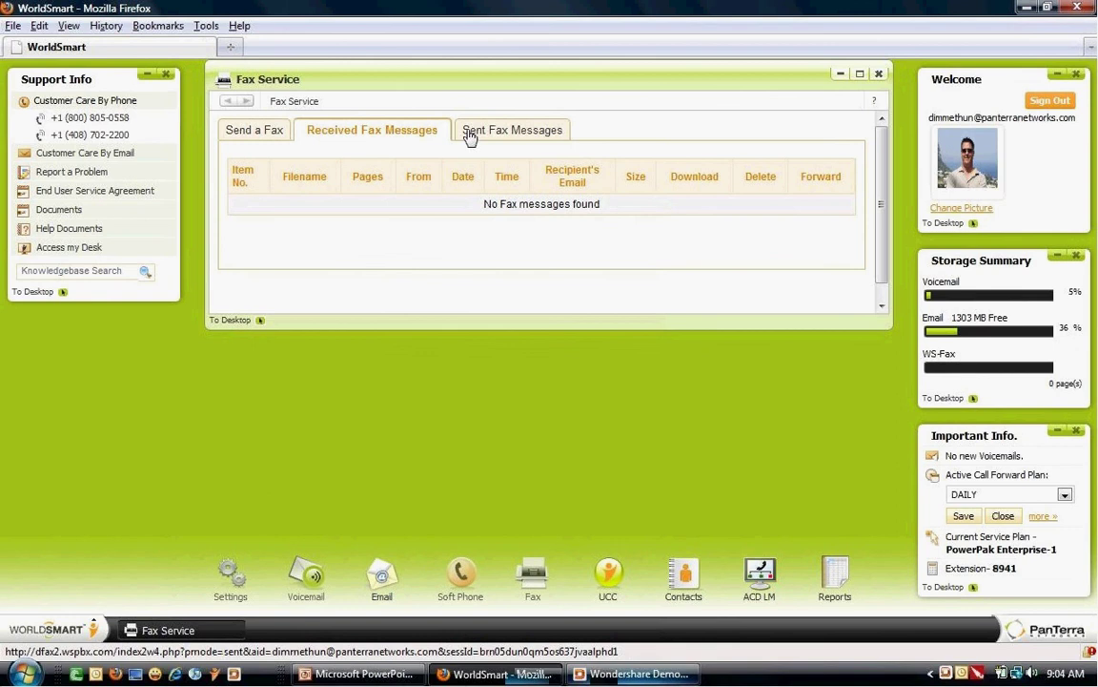
left_click(520, 137)
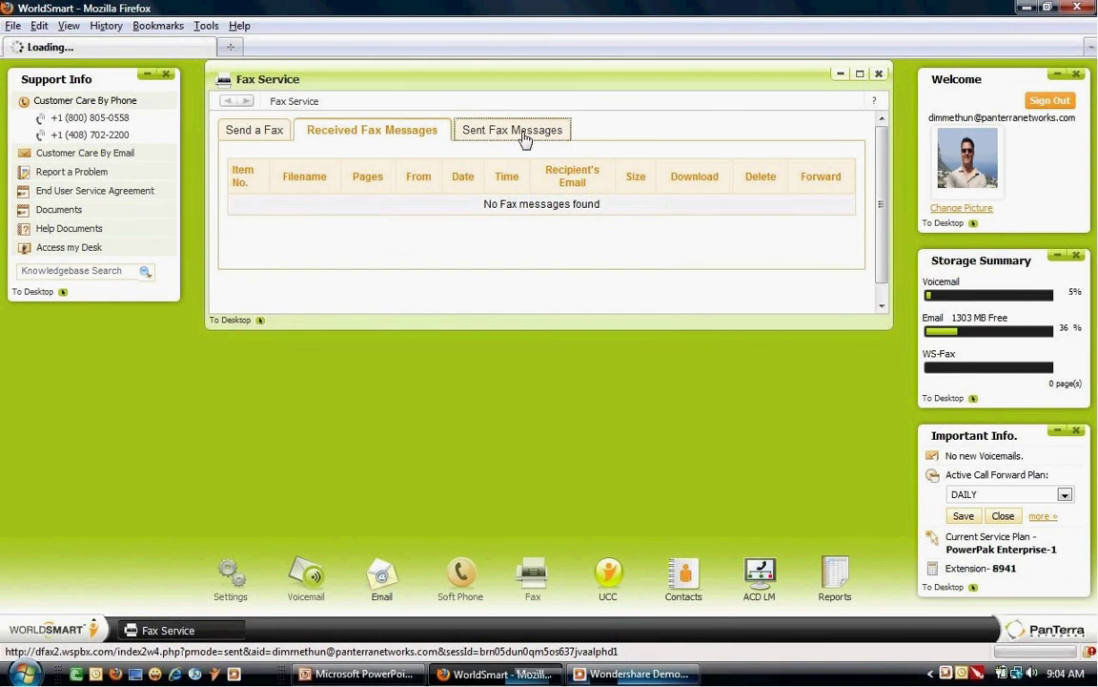
left_click(876, 74)
left_click(610, 575)
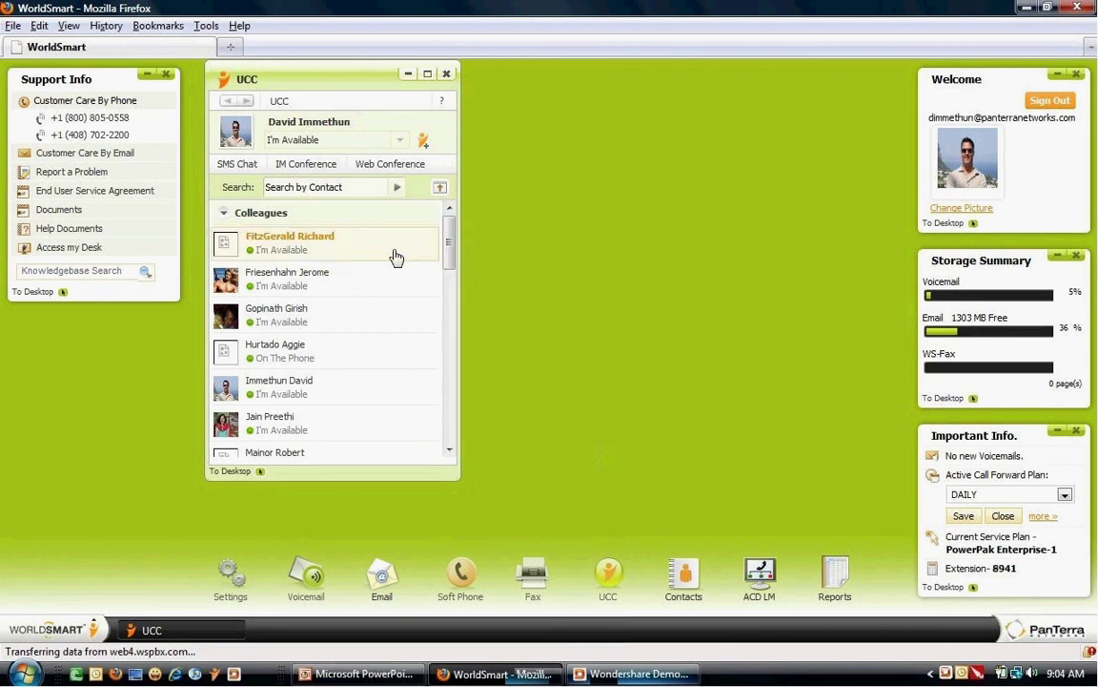
- Expand the first colleague's panel, view its Actions, Chat History and empty Voicemail tab, then collapse it
left_click(289, 249)
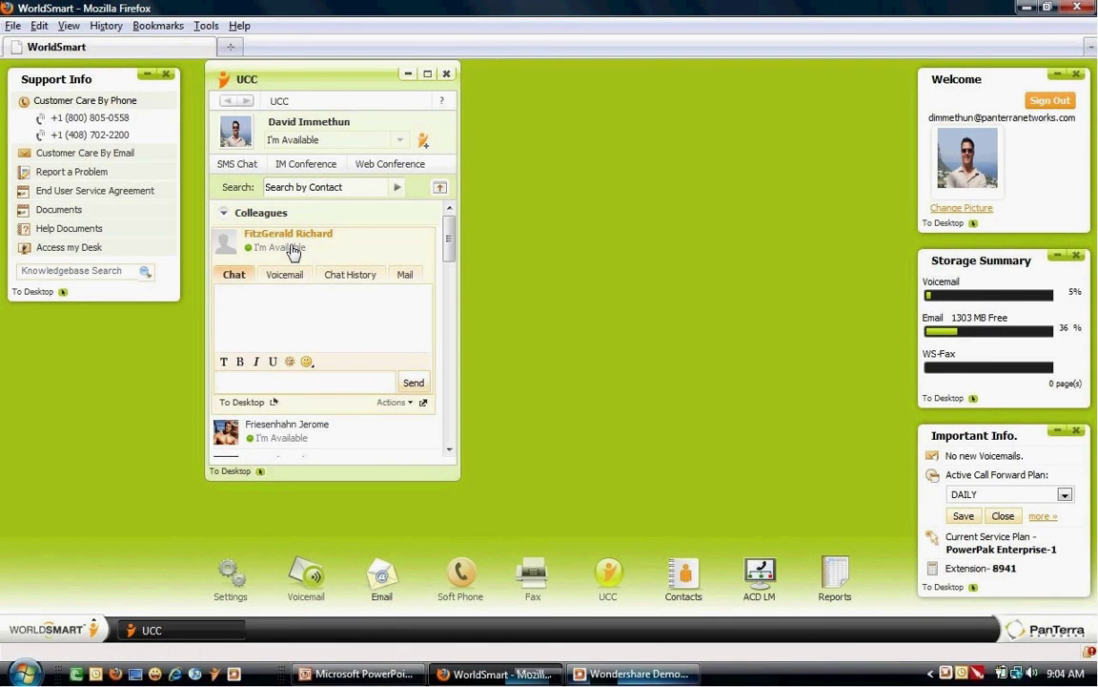
left_click(291, 250)
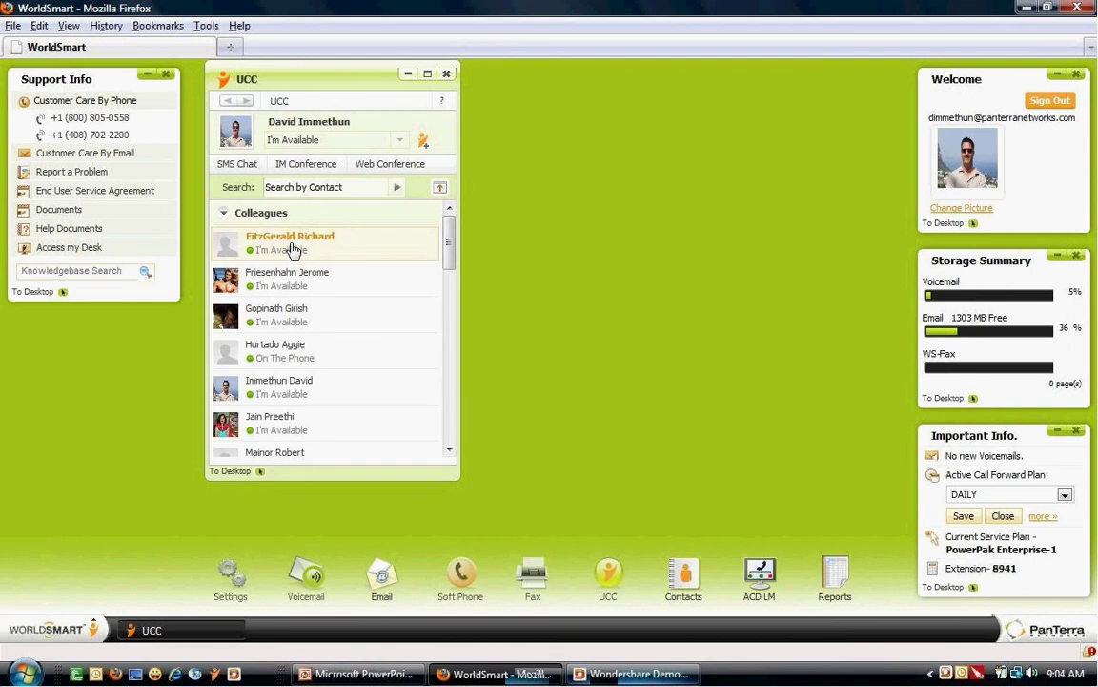
left_click(292, 250)
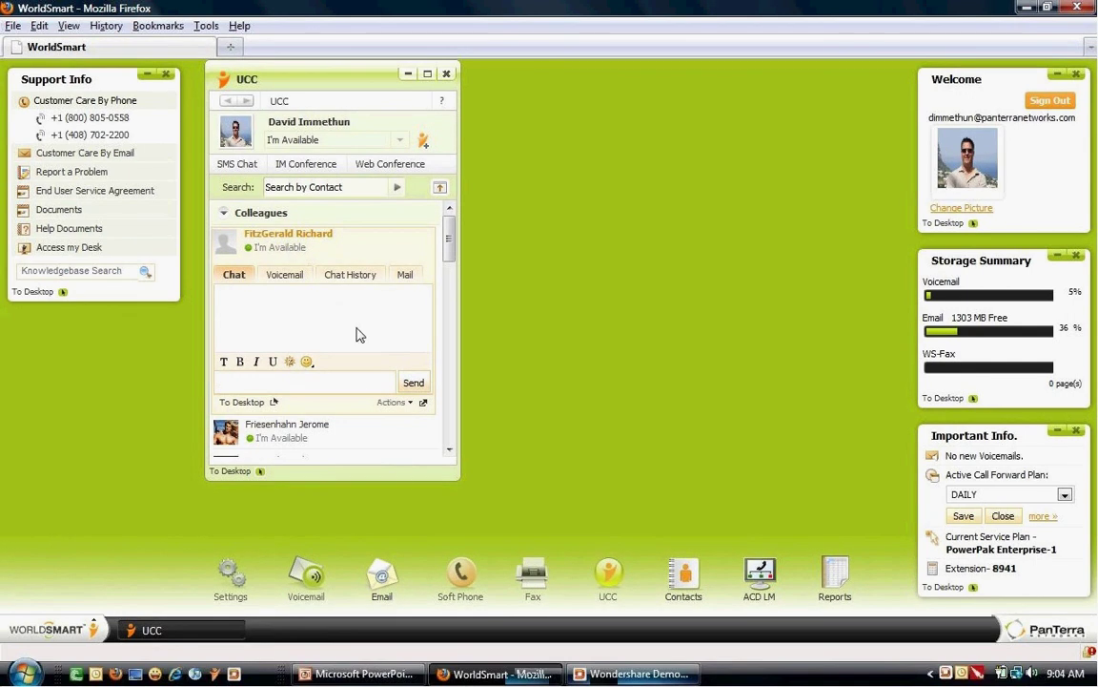
left_click(392, 405)
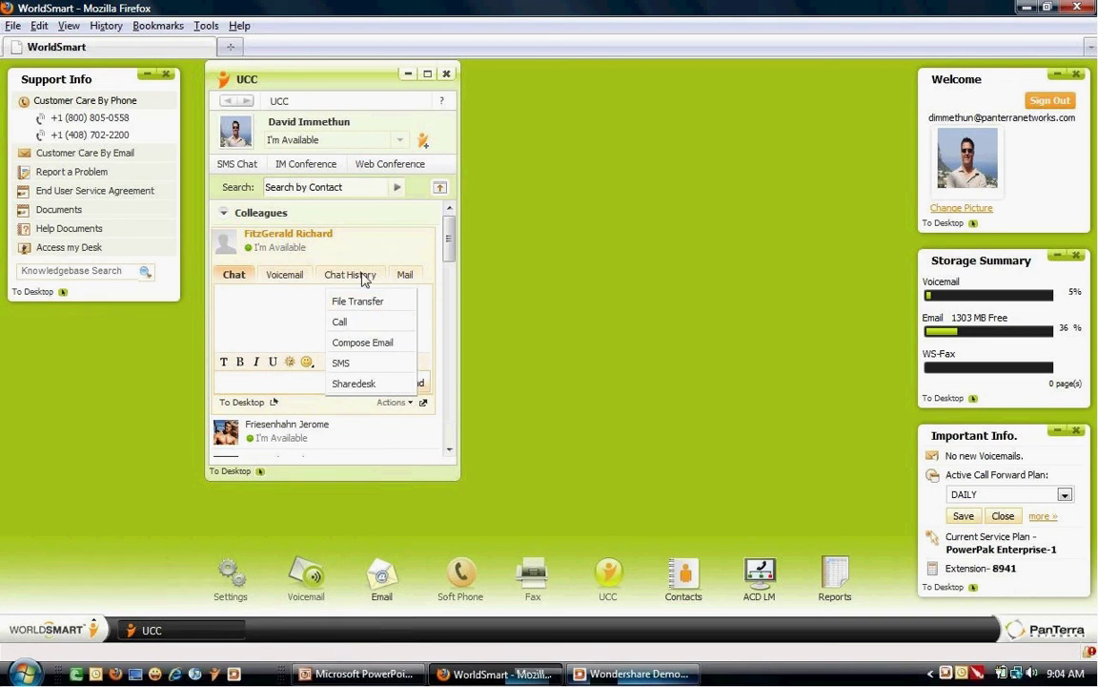
left_click(362, 278)
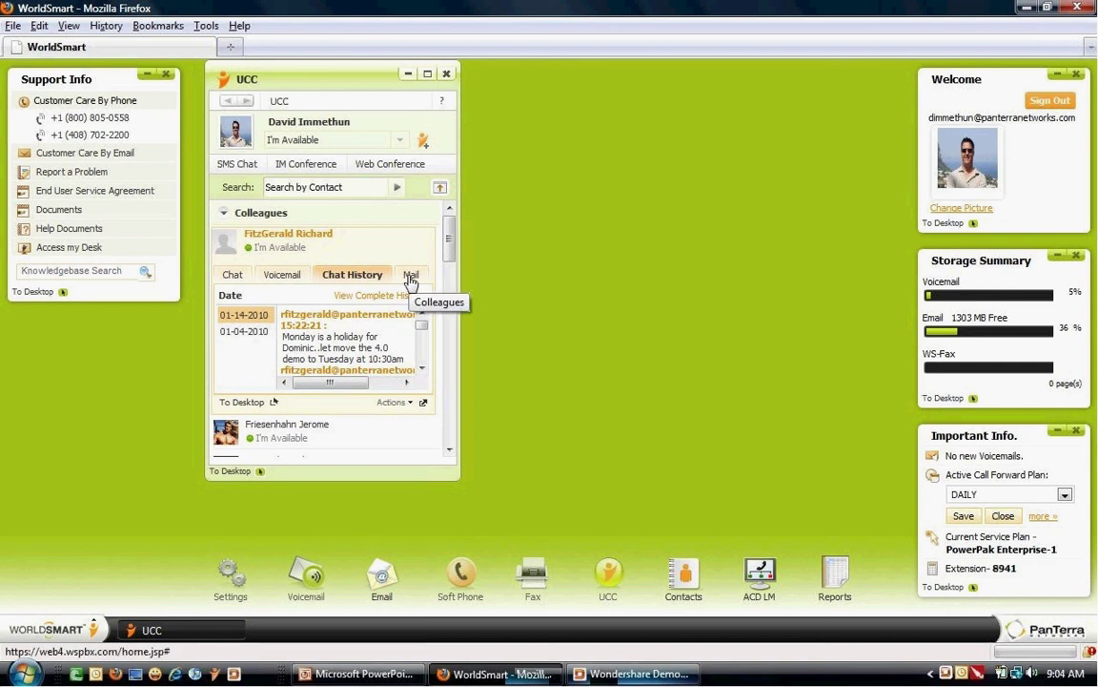
left_click(283, 276)
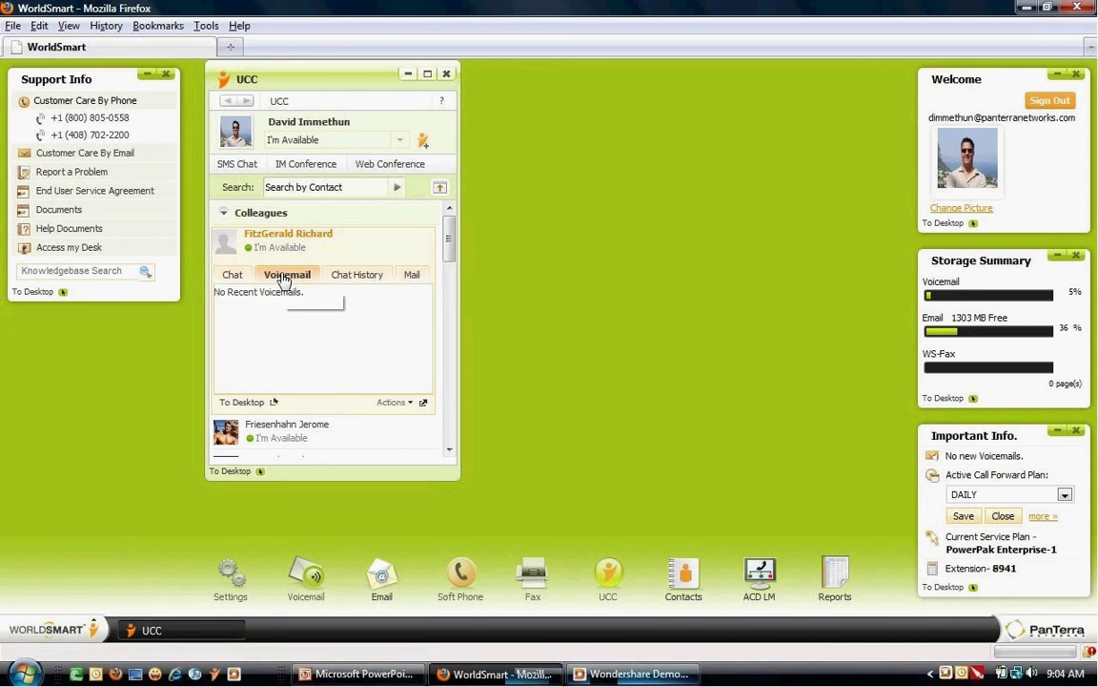
left_click(303, 240)
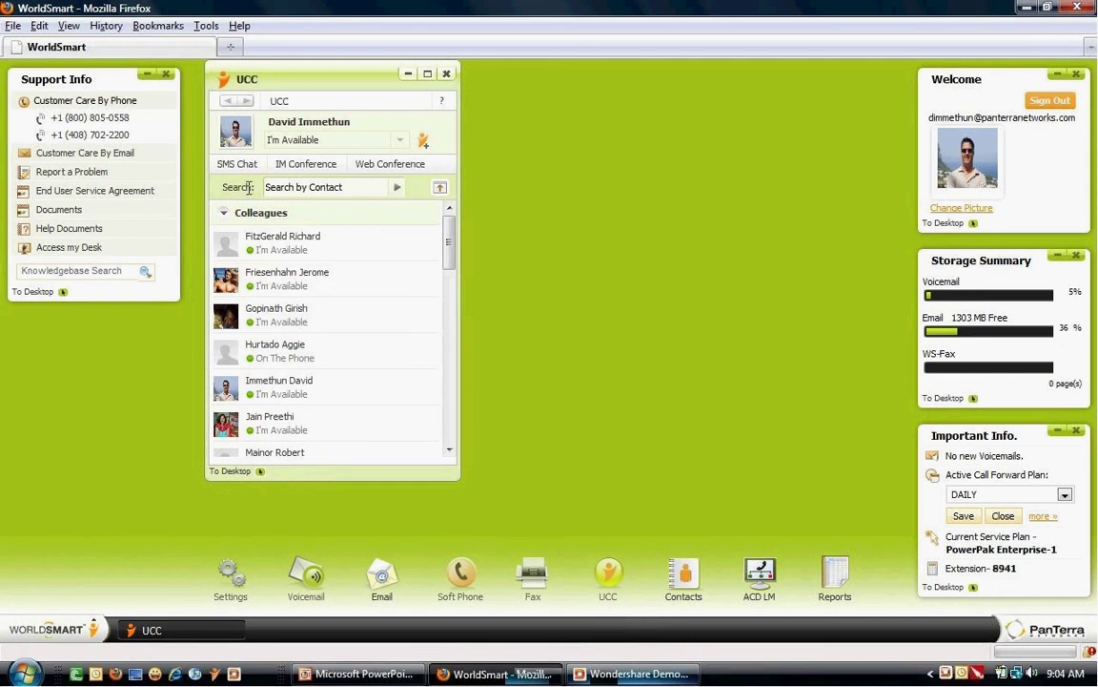
- Show the SMS Chat form, then the IM Conference Invite Users list of colleagues
left_click(221, 170)
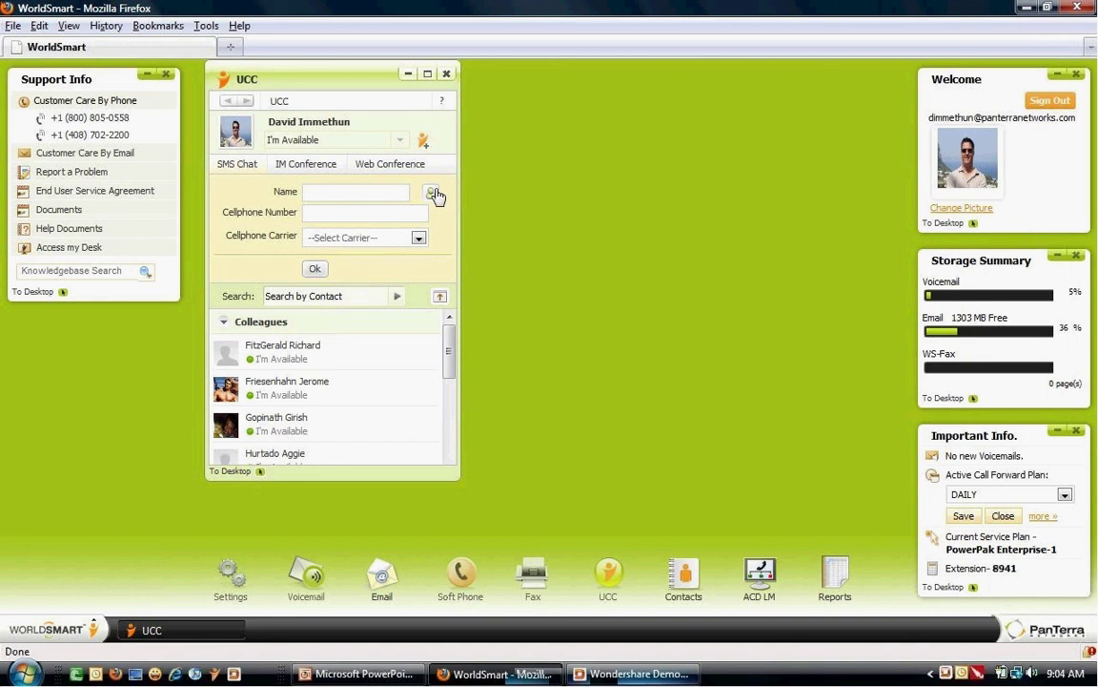
left_click(314, 169)
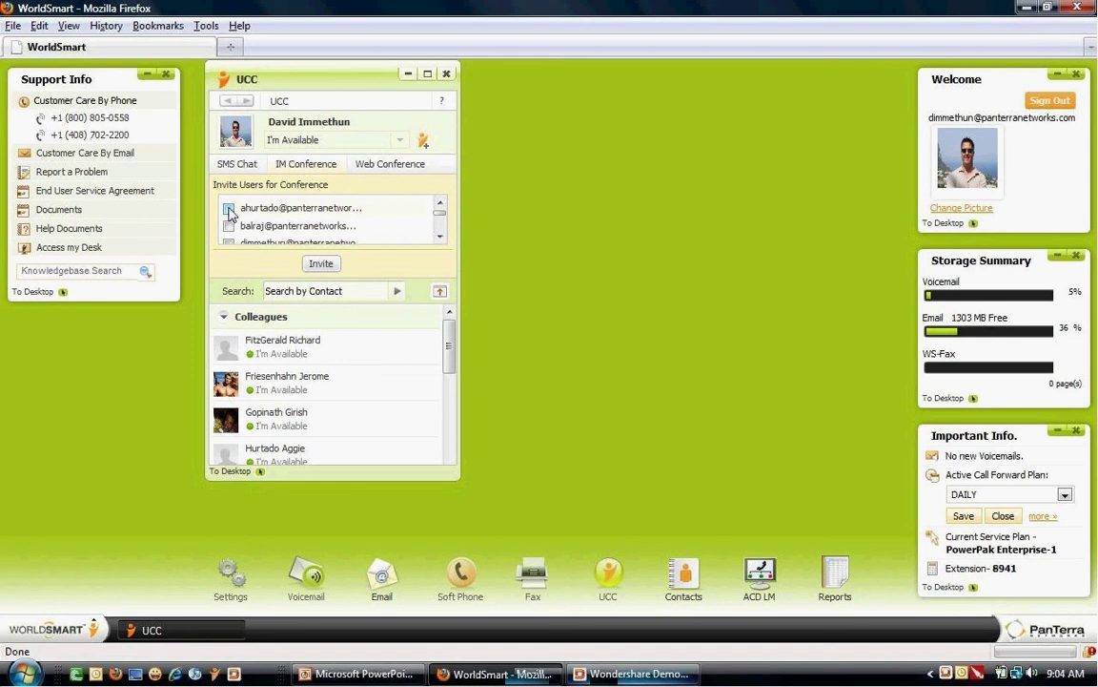
- Try the Web Conference form's Conference No. field, make the UCC panel taller, and start adding a contact
left_click(291, 172)
left_click(368, 167)
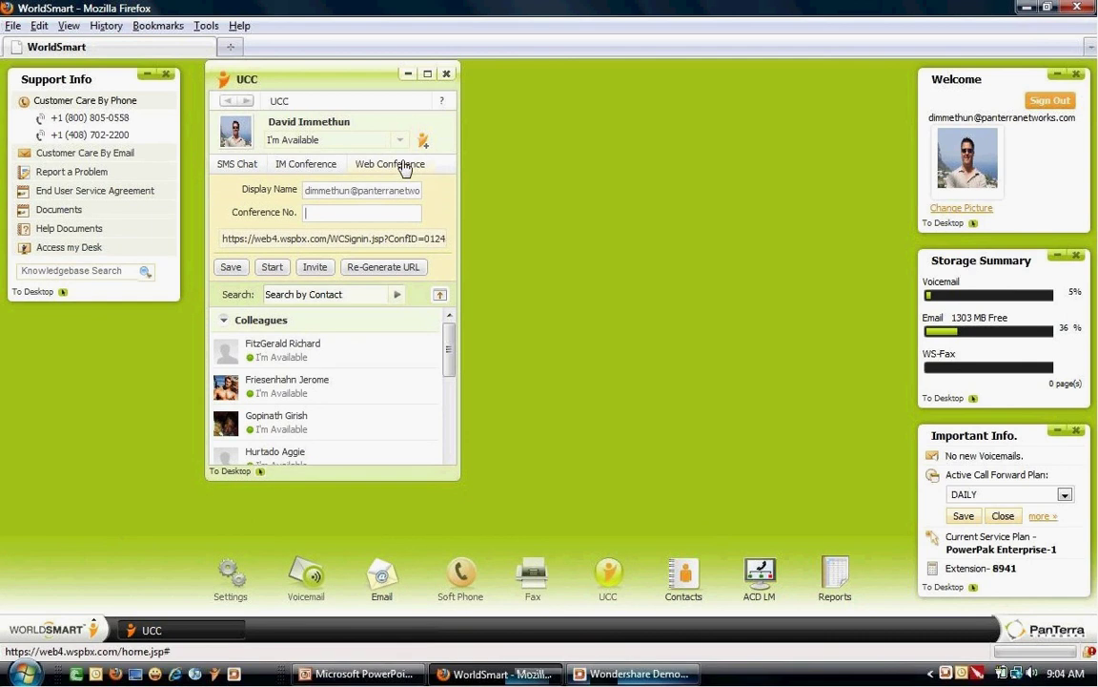
left_click(308, 214)
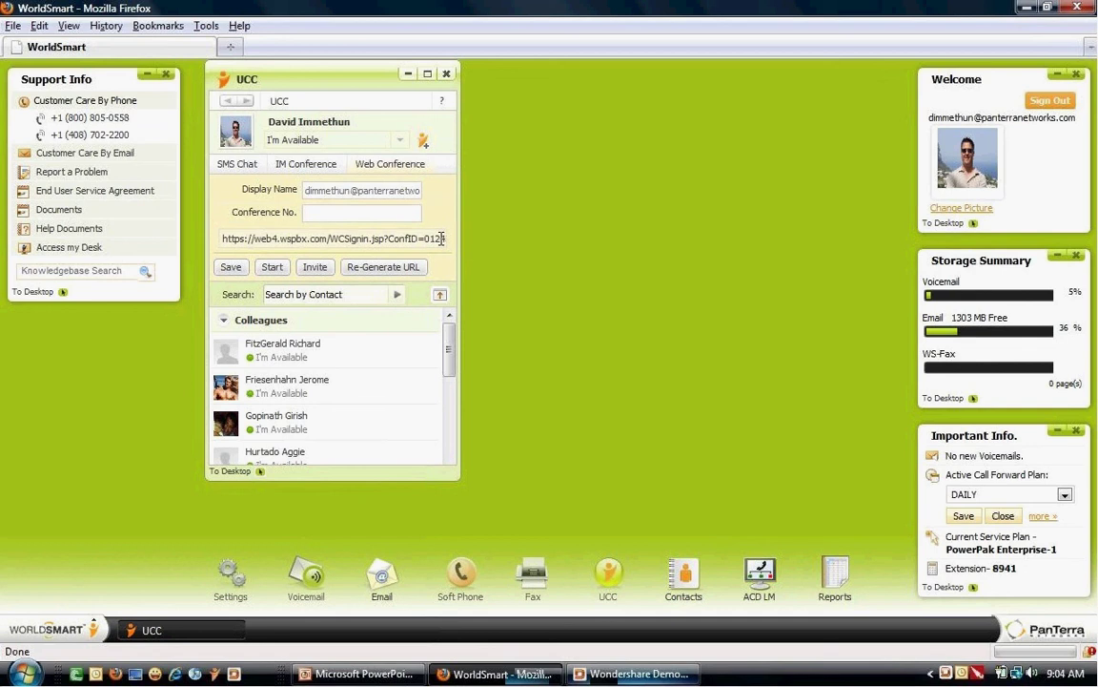
left_click(387, 165)
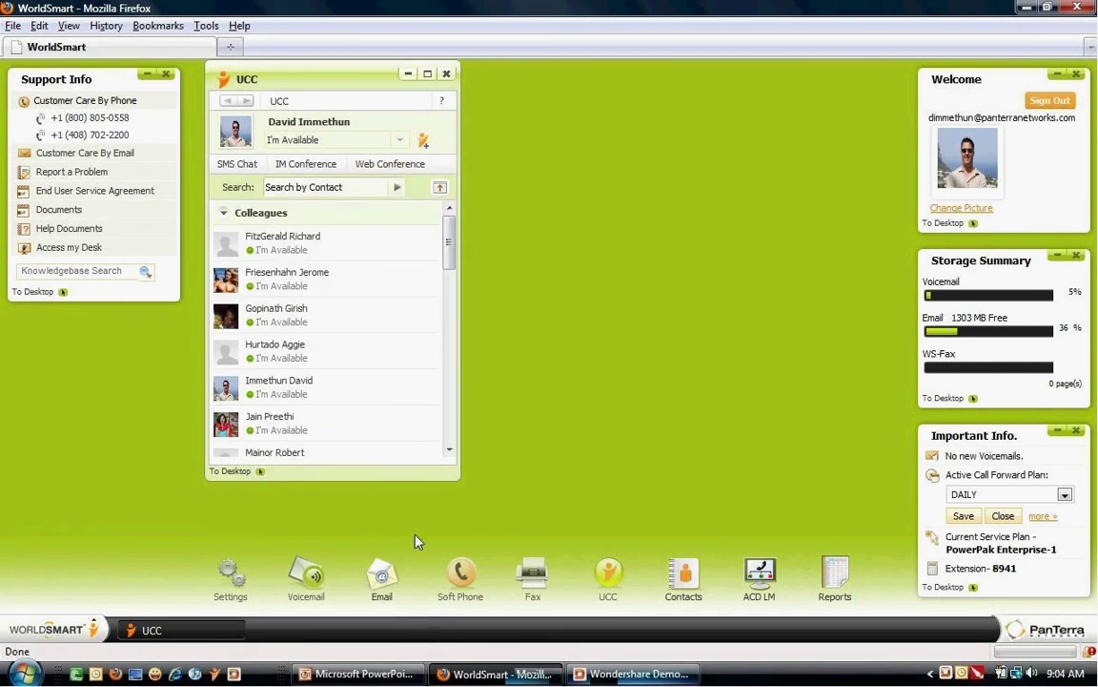
left_click_drag(395, 480, 389, 528)
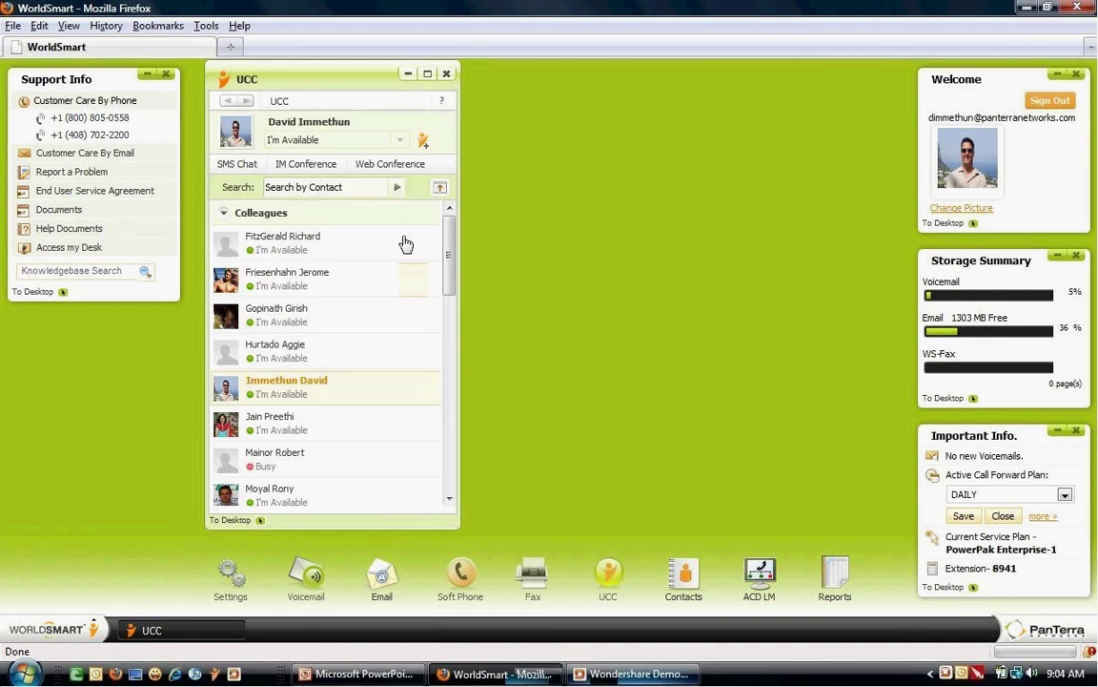
left_click(422, 142)
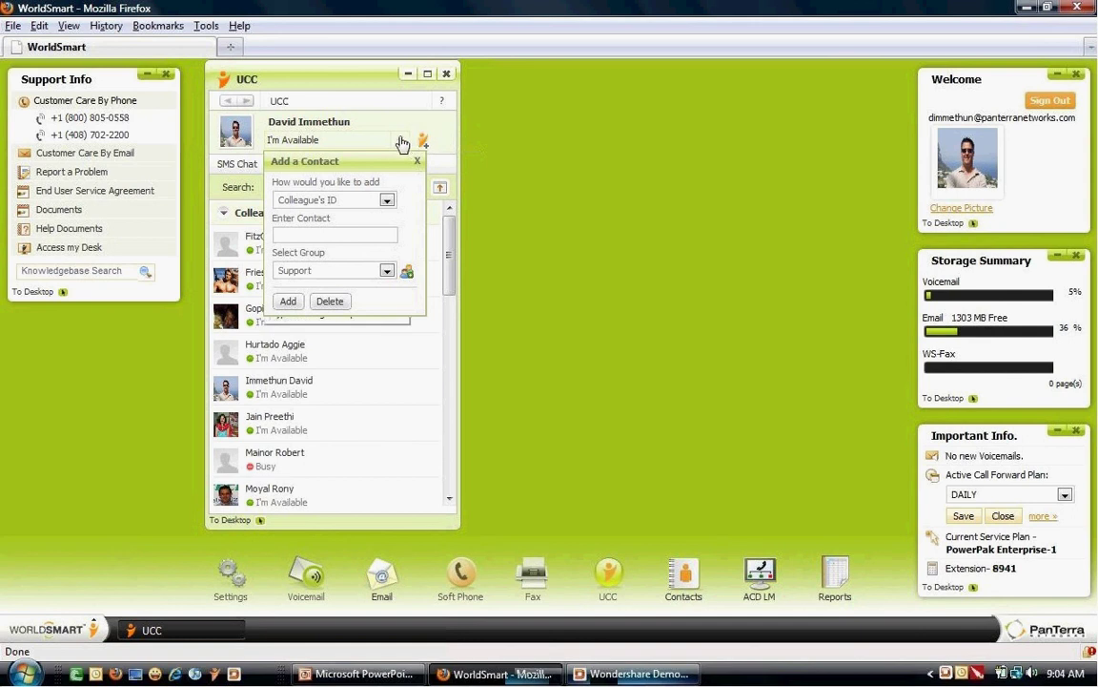
- Keep the presence status at I'm Available and scroll down to the Biolase, RSG and Support groups
left_click(399, 141)
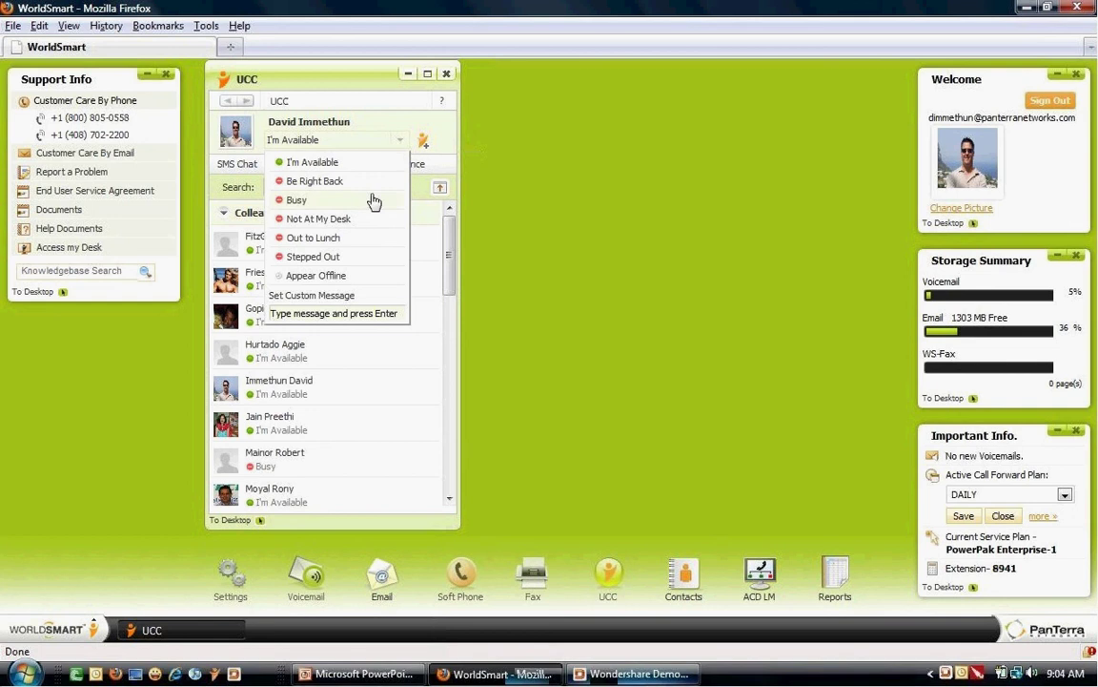
left_click(316, 160)
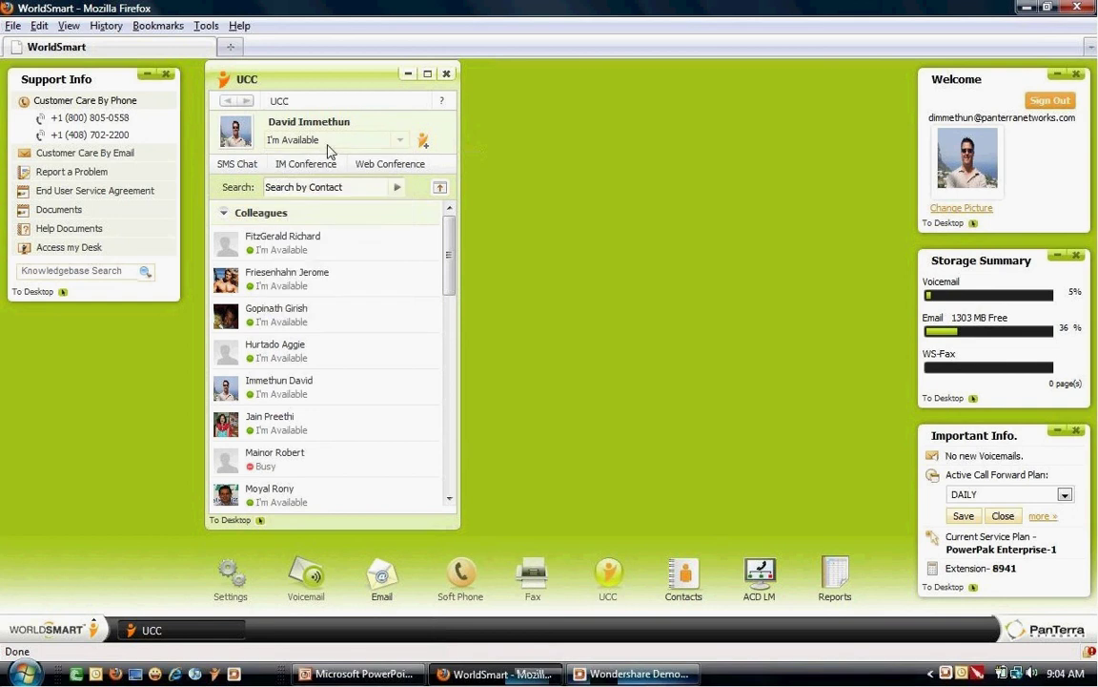
left_click_drag(445, 239, 451, 455)
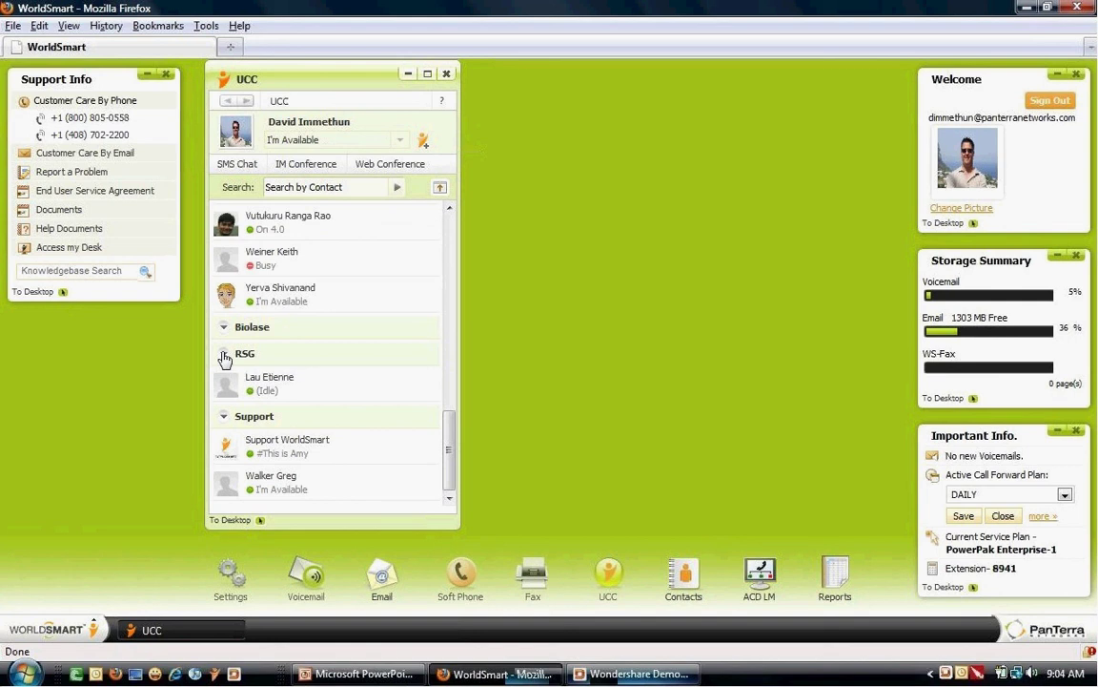
- Collapse Support and RSG, re-expand Support and Colleagues, and review the search options unchanged
left_click(224, 418)
left_click(226, 426)
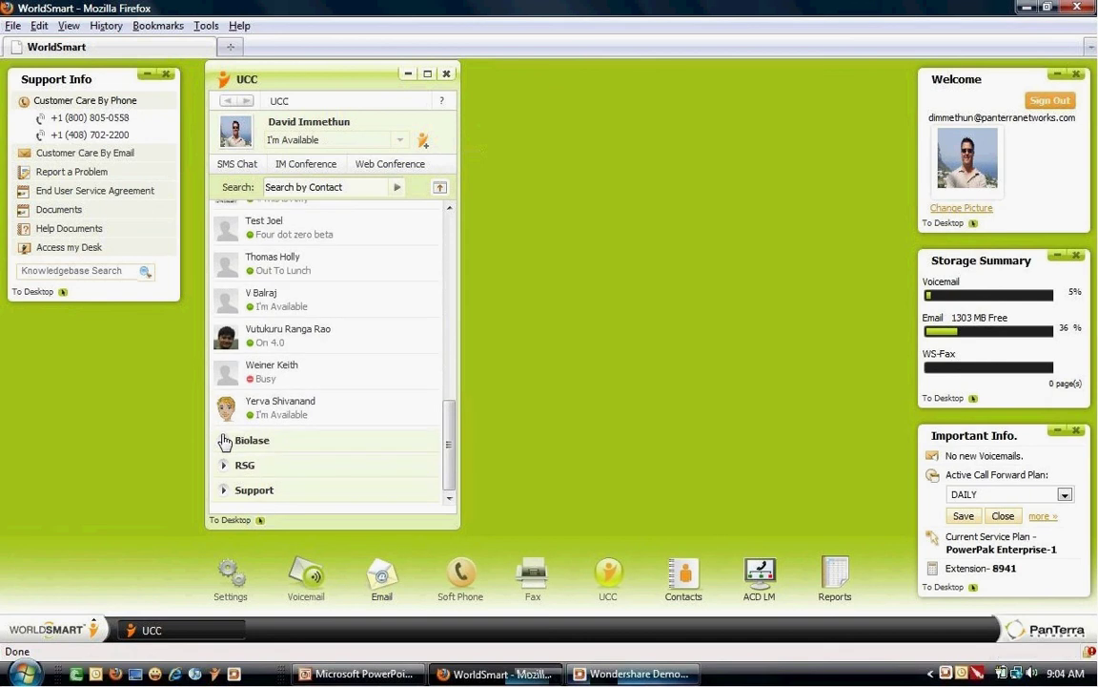
scroll(305, 441, "up", 5)
scroll(305, 441, "up", 5)
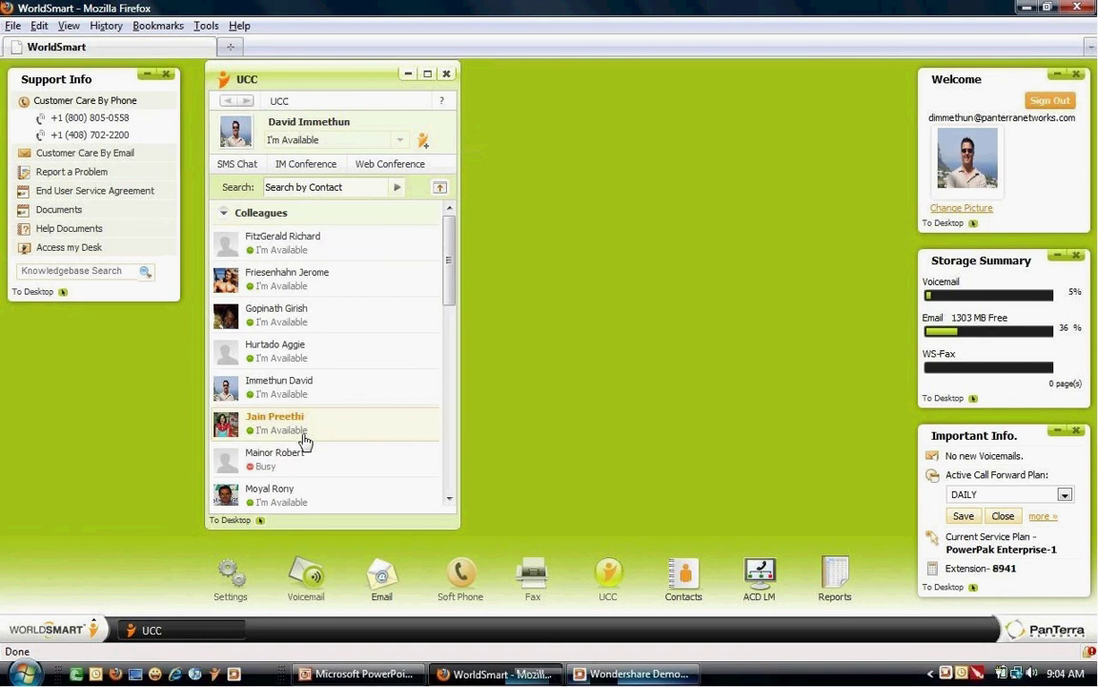
left_click(225, 213)
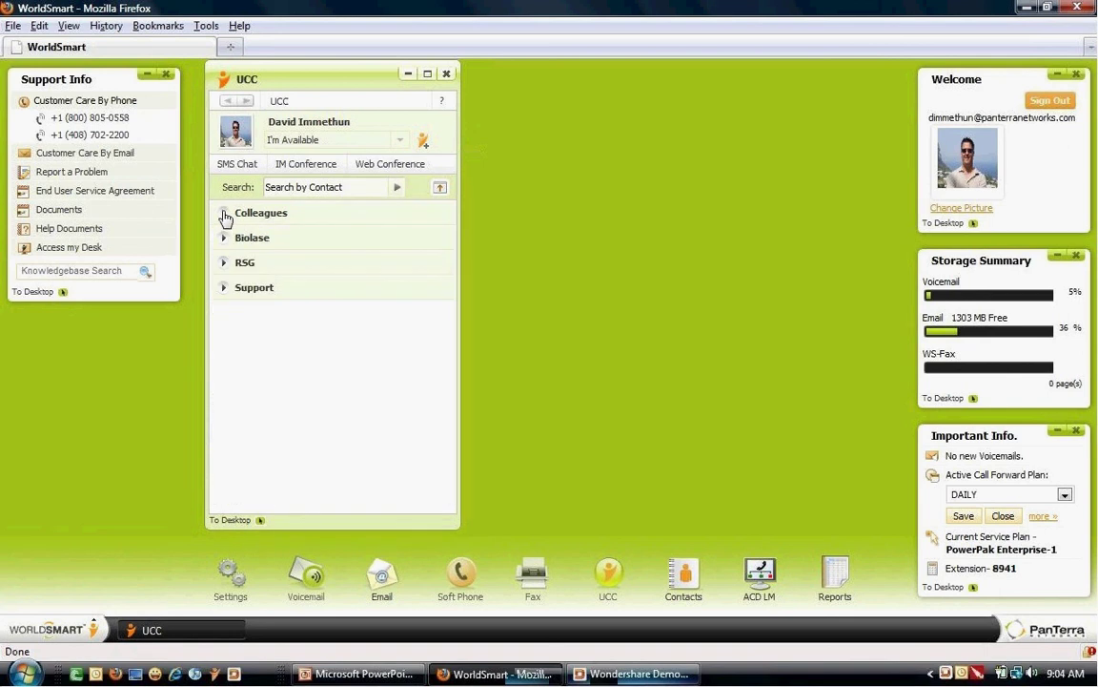
left_click(236, 288)
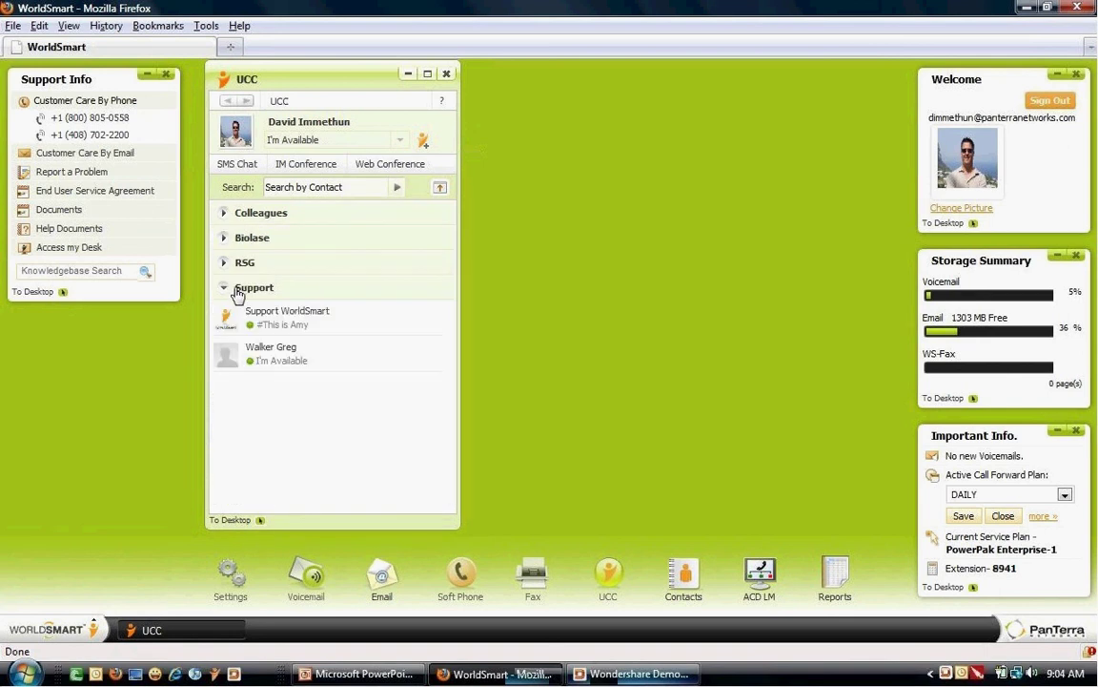
left_click(225, 213)
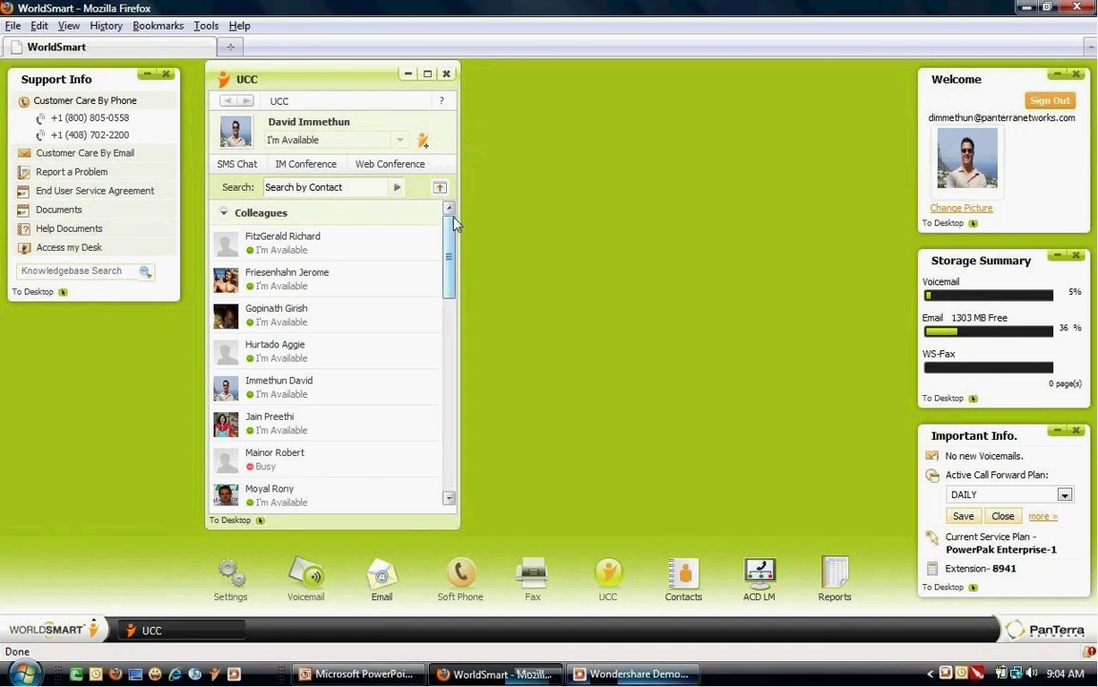
left_click(439, 188)
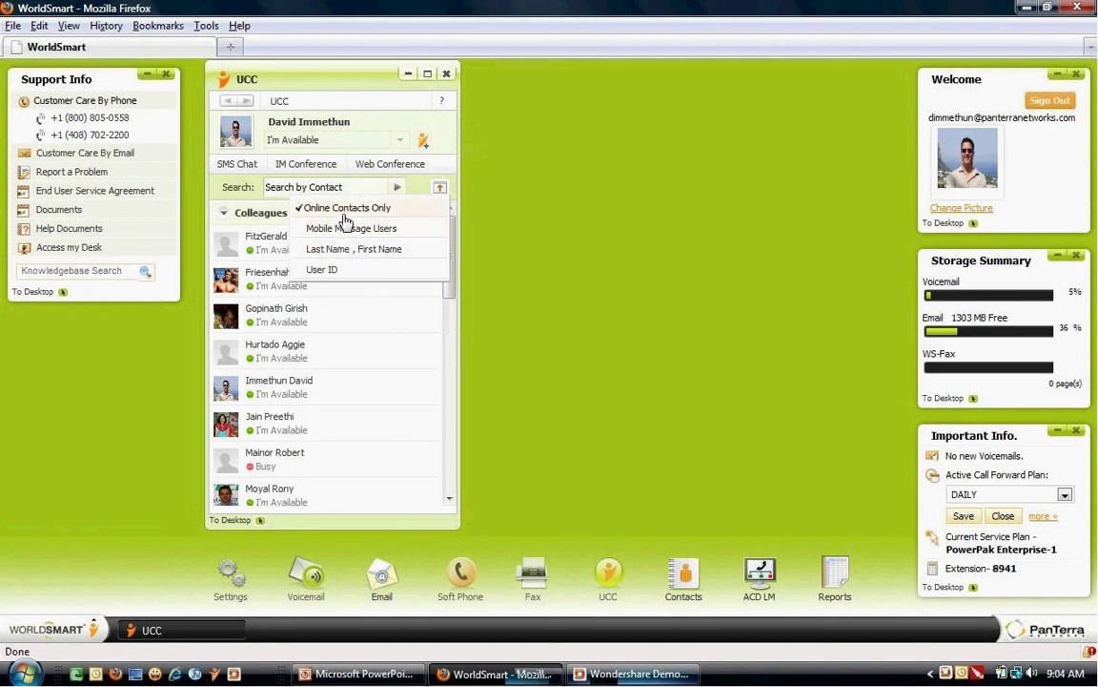
left_click(423, 195)
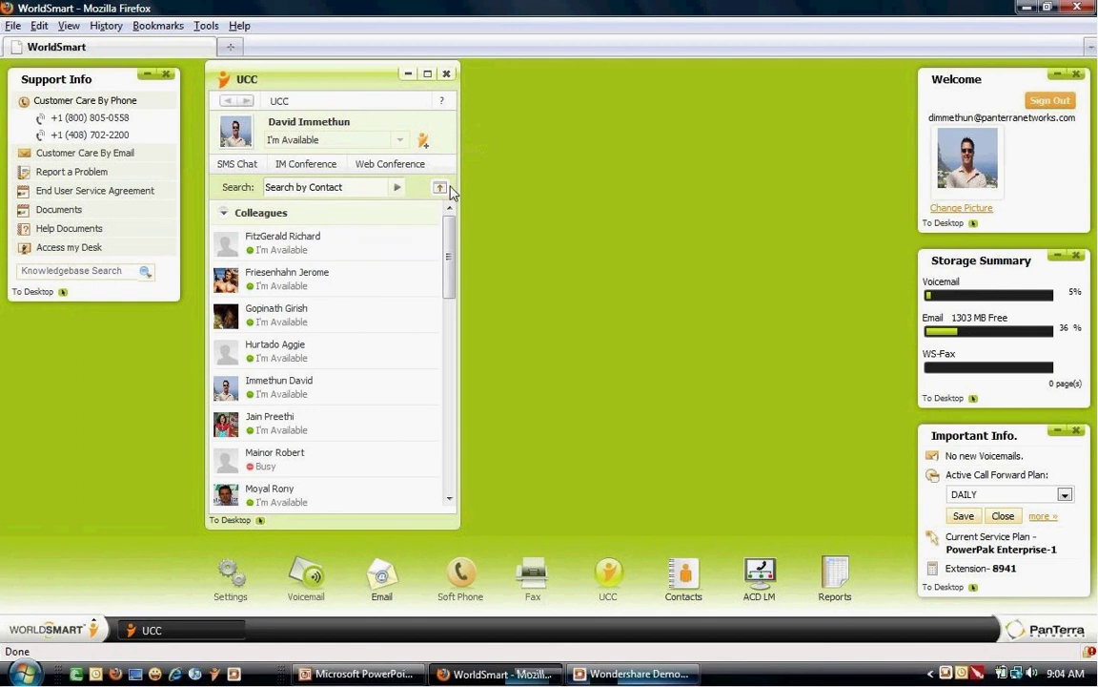
- Maximize the UCC window, open two colleagues' chat panels, and show the busy colleague's chat history
left_click(427, 74)
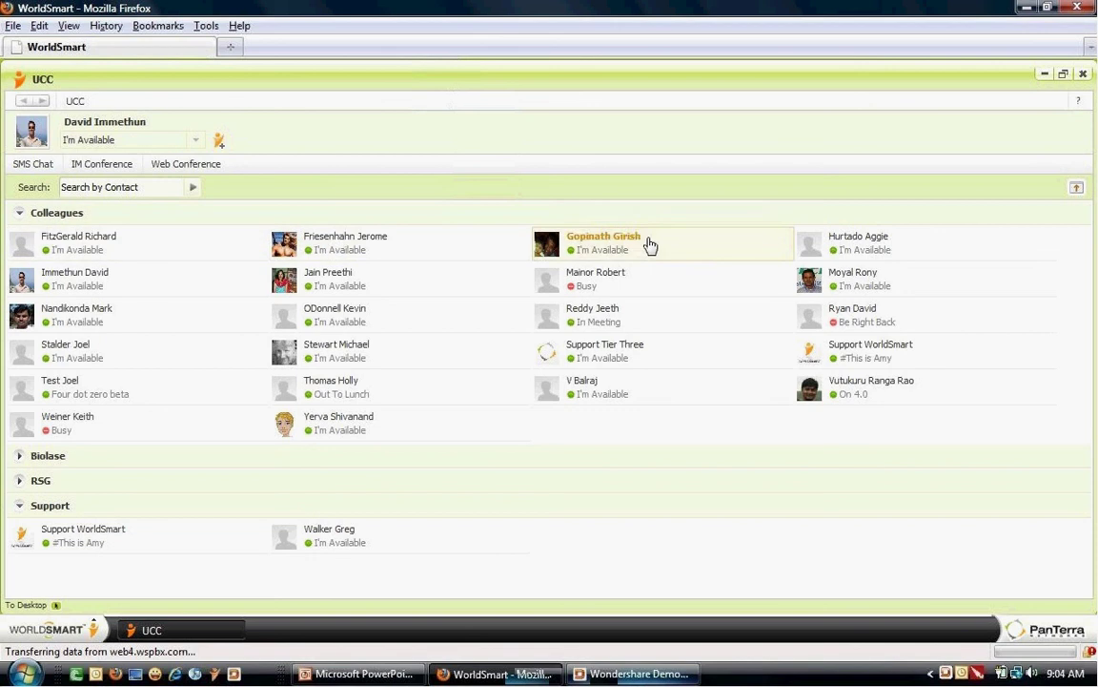
left_click(100, 431)
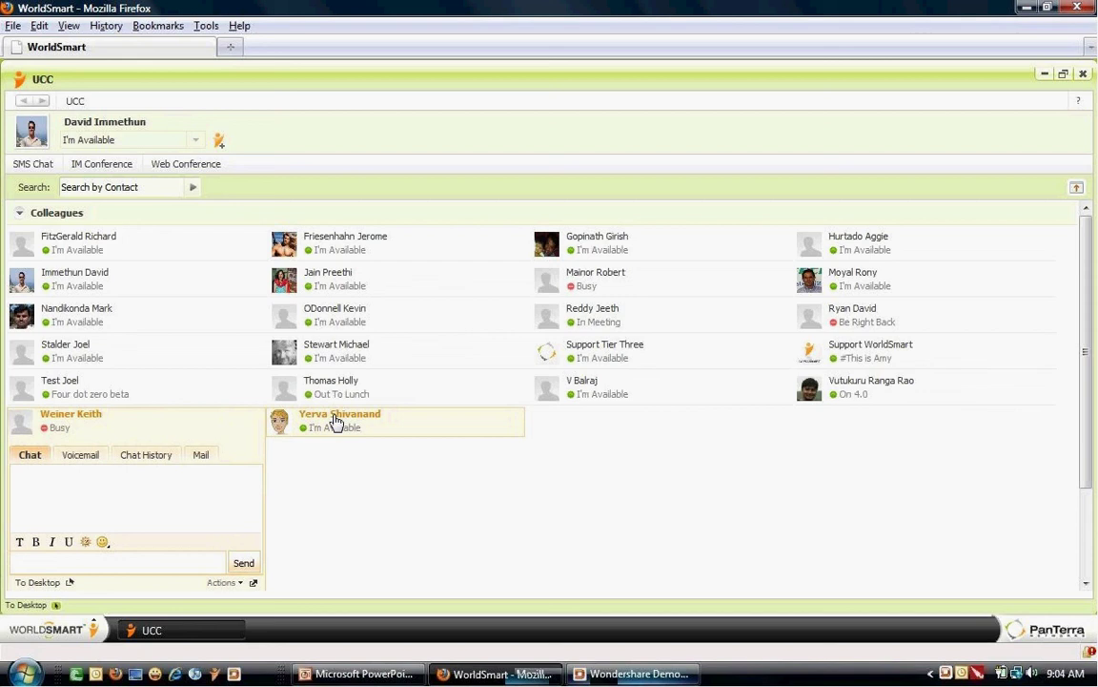
left_click(334, 420)
left_click(150, 456)
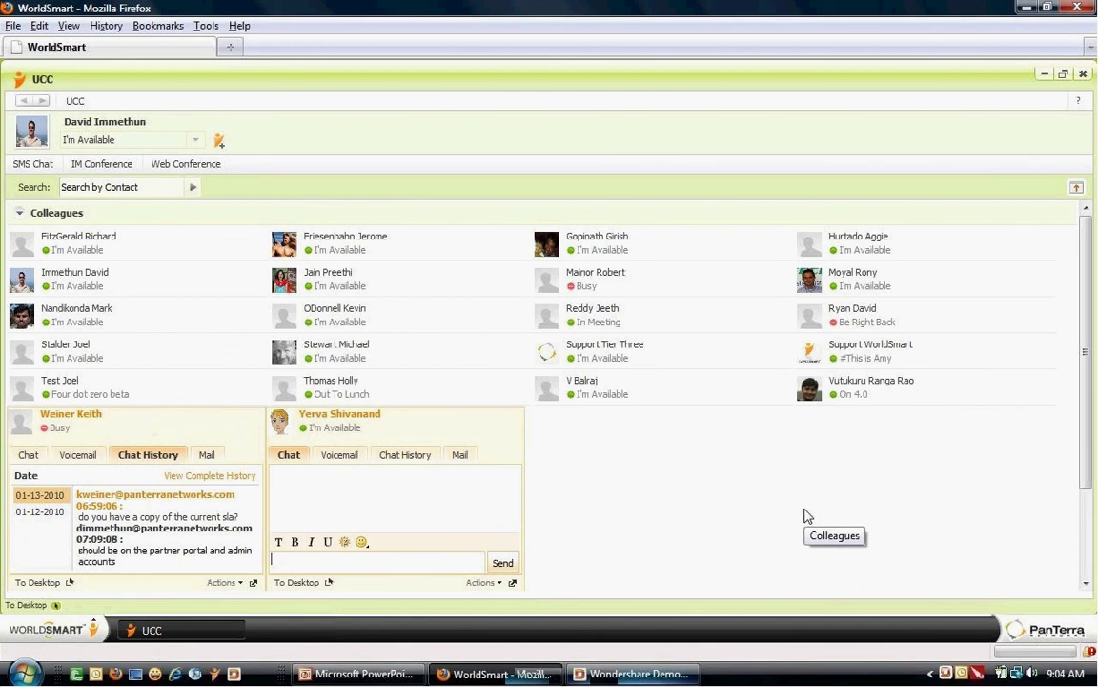
- Send 'hello, doing a demo', then open the beta-status colleague's card and chat history
type("hell,")
key("BackSpace")
type("o, doing a de")
type("mo")
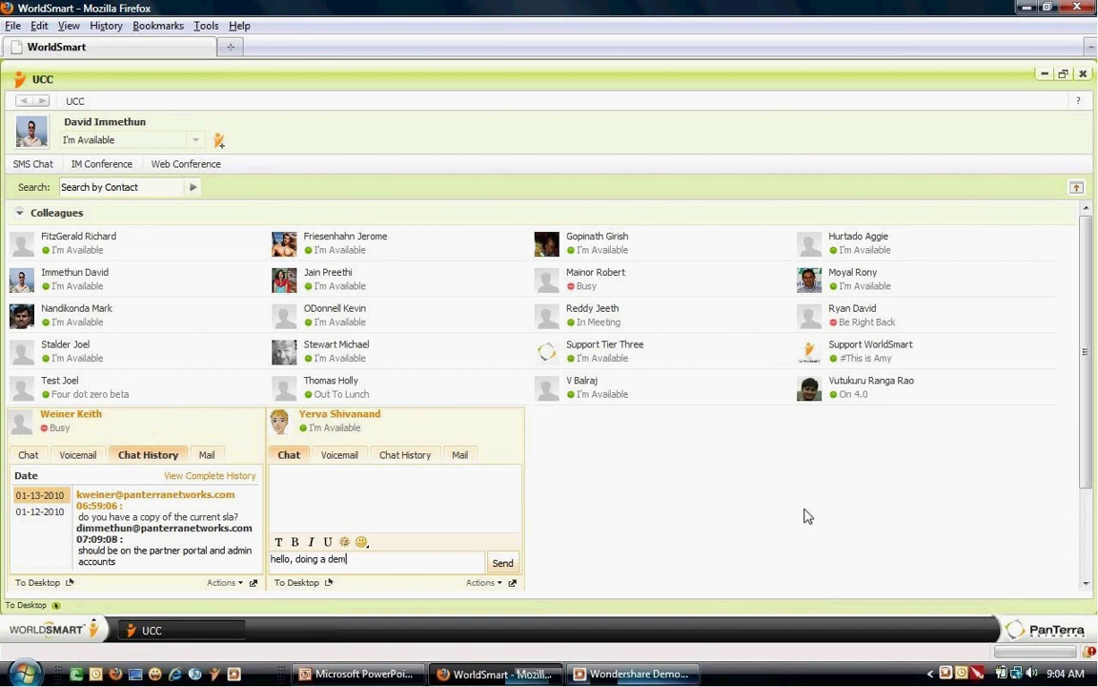
key("Return")
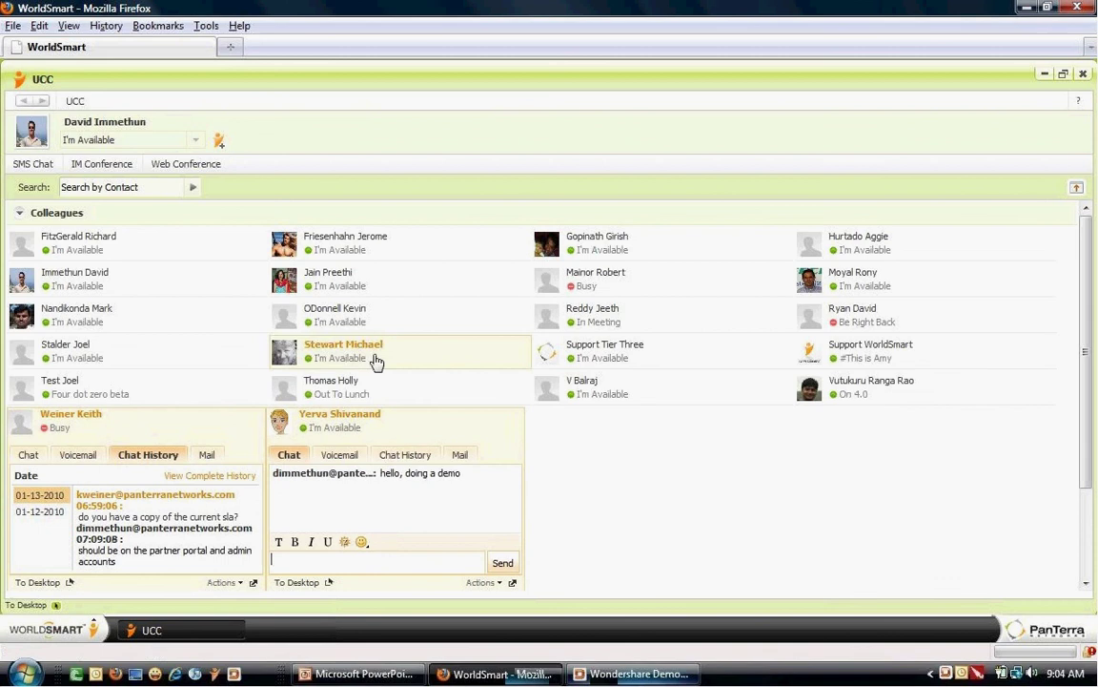
left_click(105, 395)
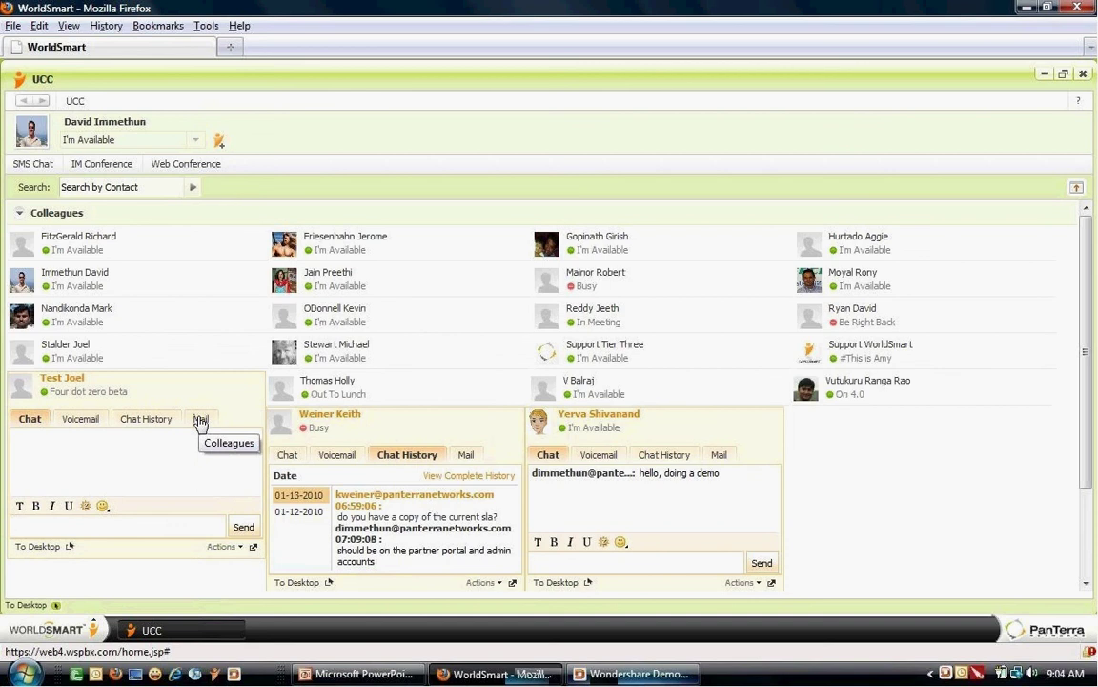
left_click(139, 425)
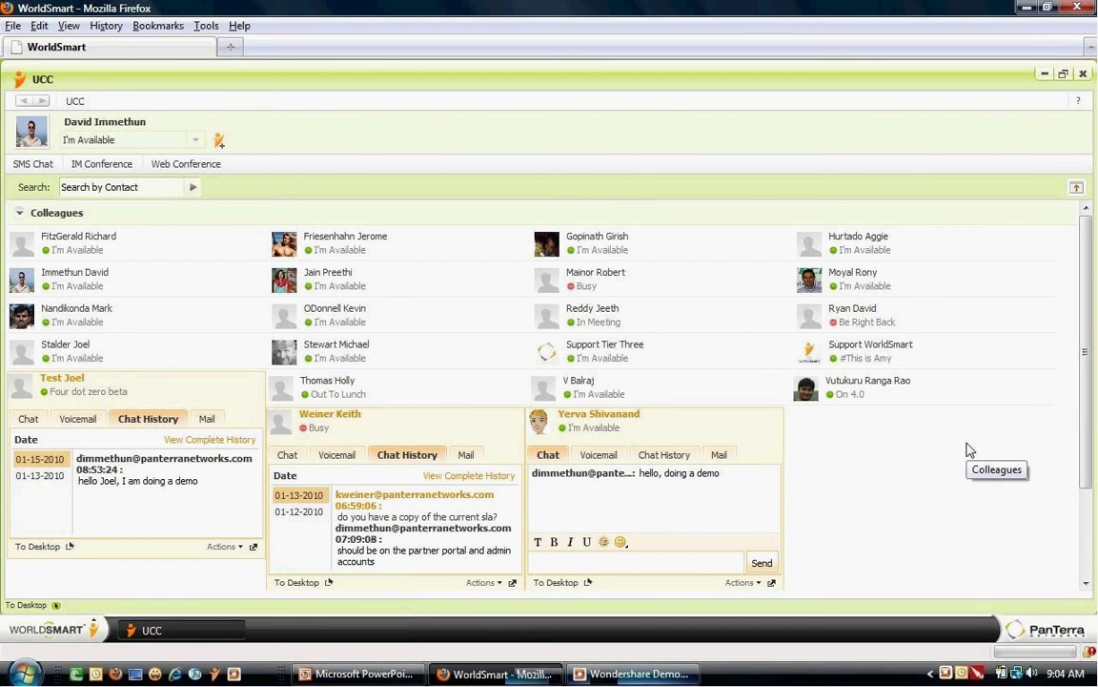
- Open your own contact card's Voicemail tab and Actions menu, collapsing the beta-status colleague's card
left_click(86, 277)
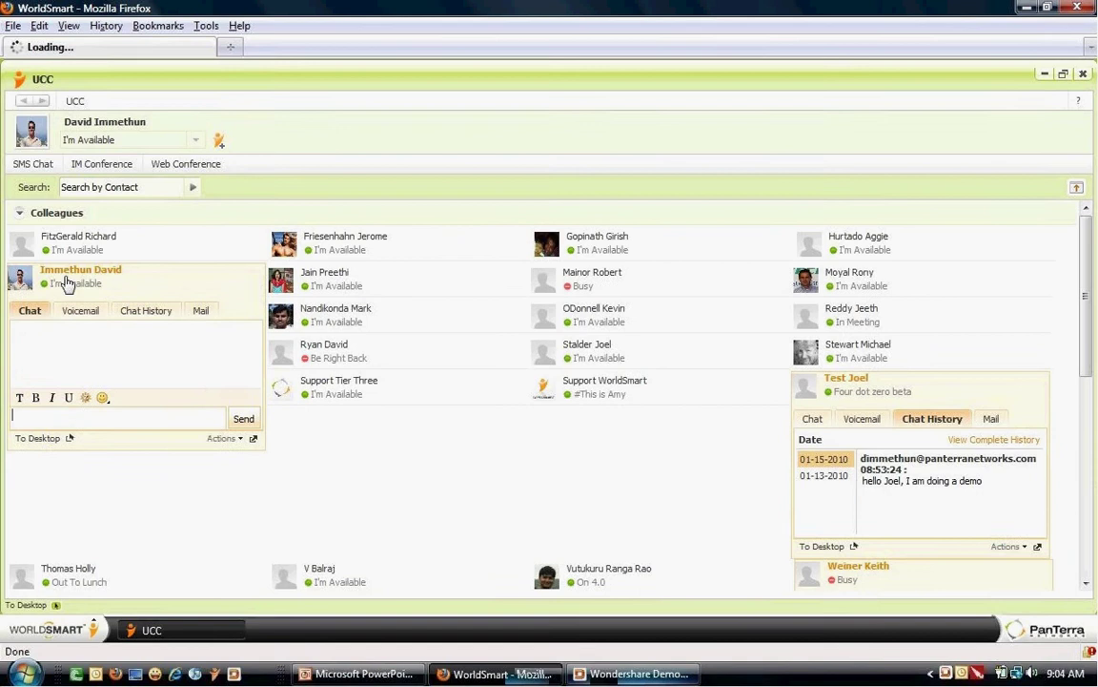
left_click(875, 399)
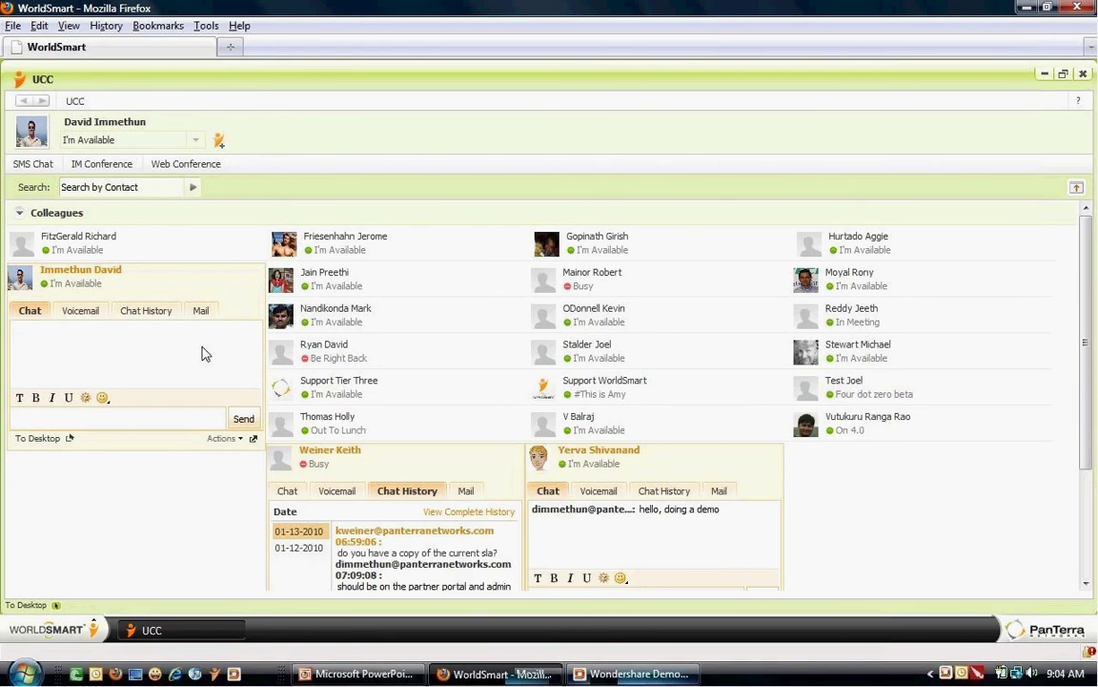
left_click(95, 325)
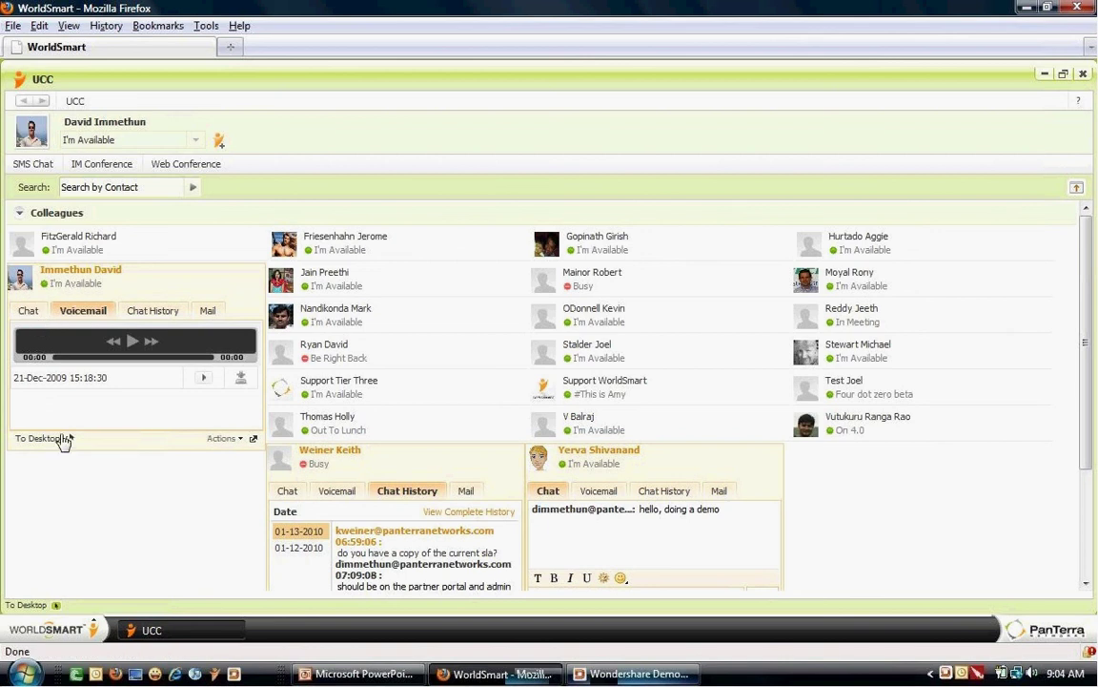
left_click(219, 440)
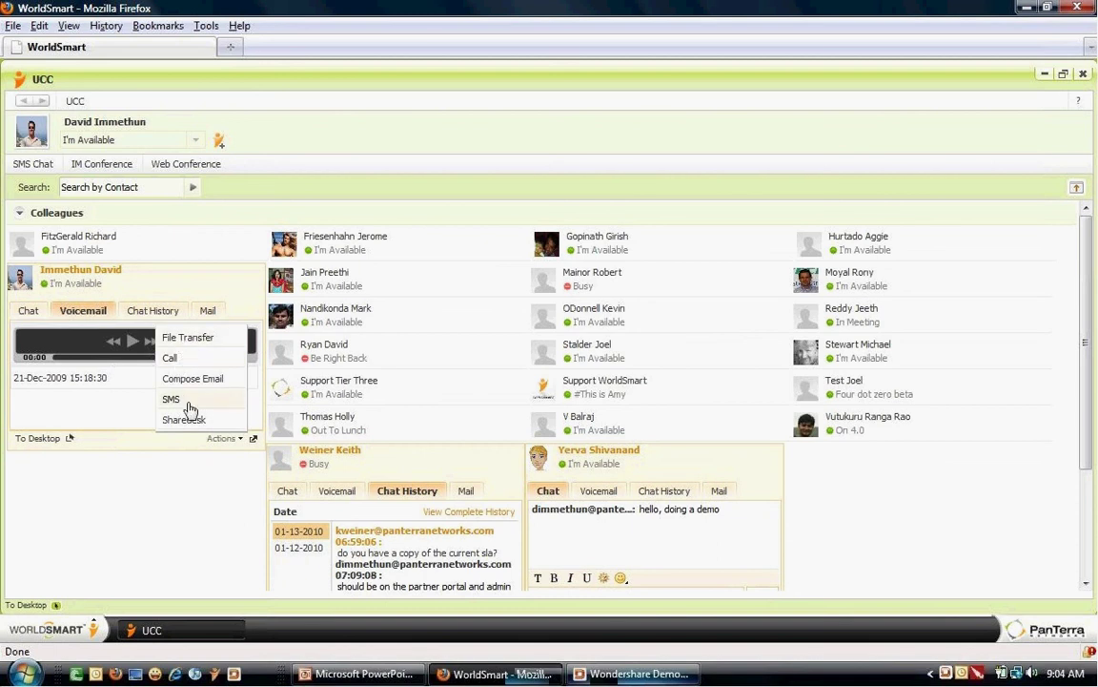
- Collapse your own card, both remaining colleague cards, and the Support group
left_click(76, 285)
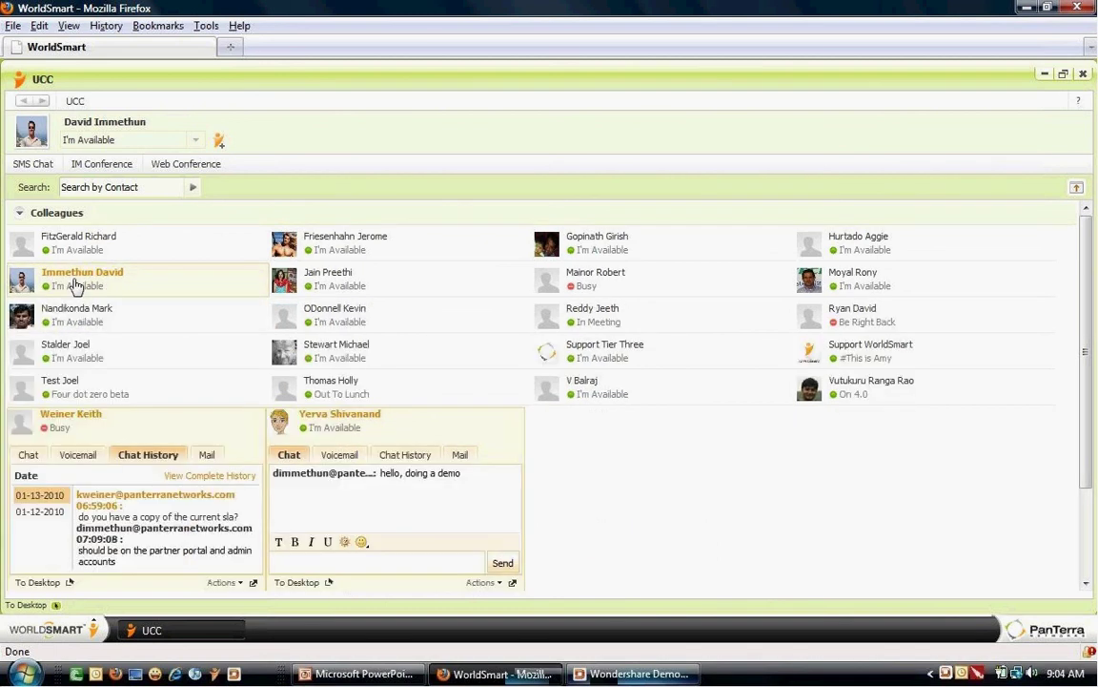
left_click(315, 419)
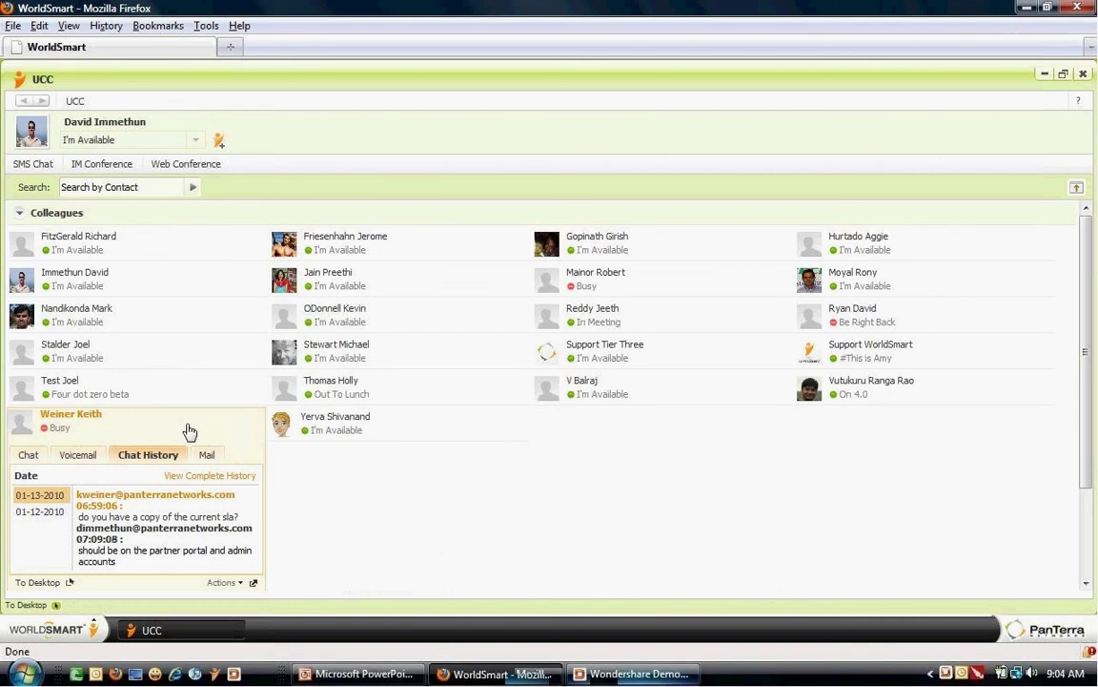
left_click(188, 431)
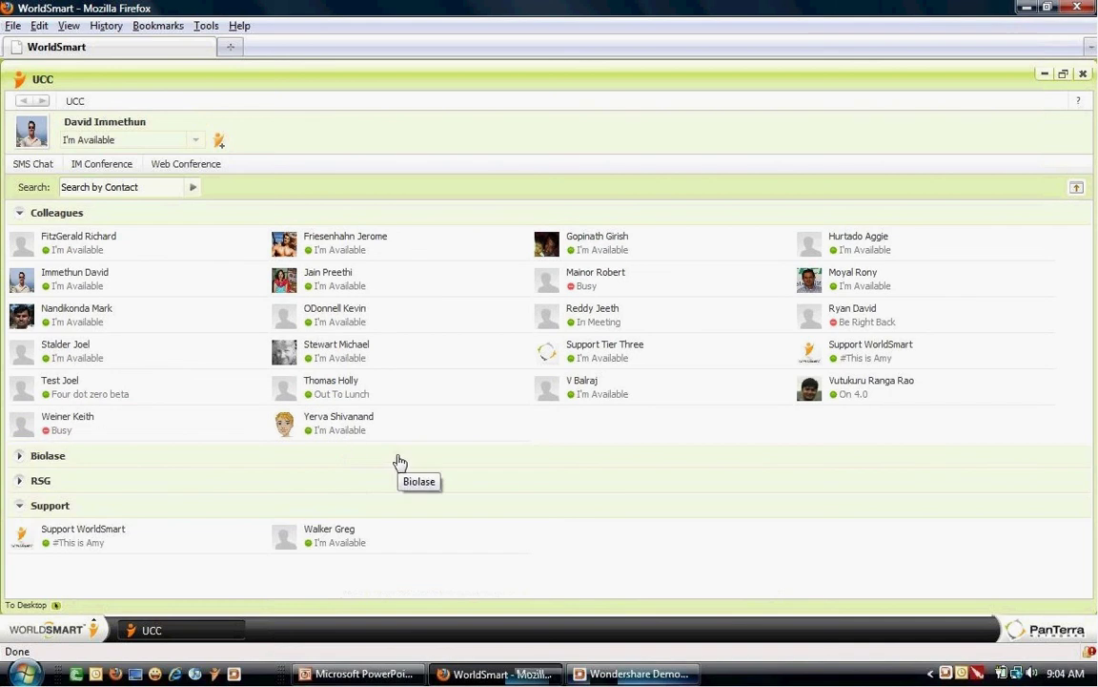
left_click(27, 506)
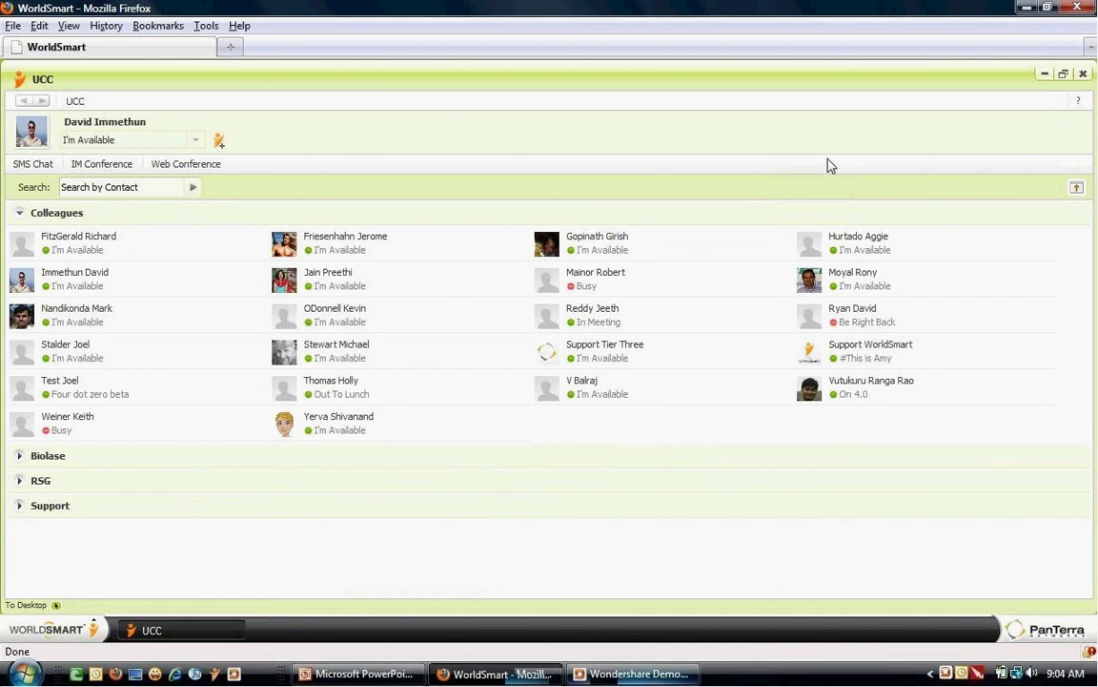
left_click(1083, 74)
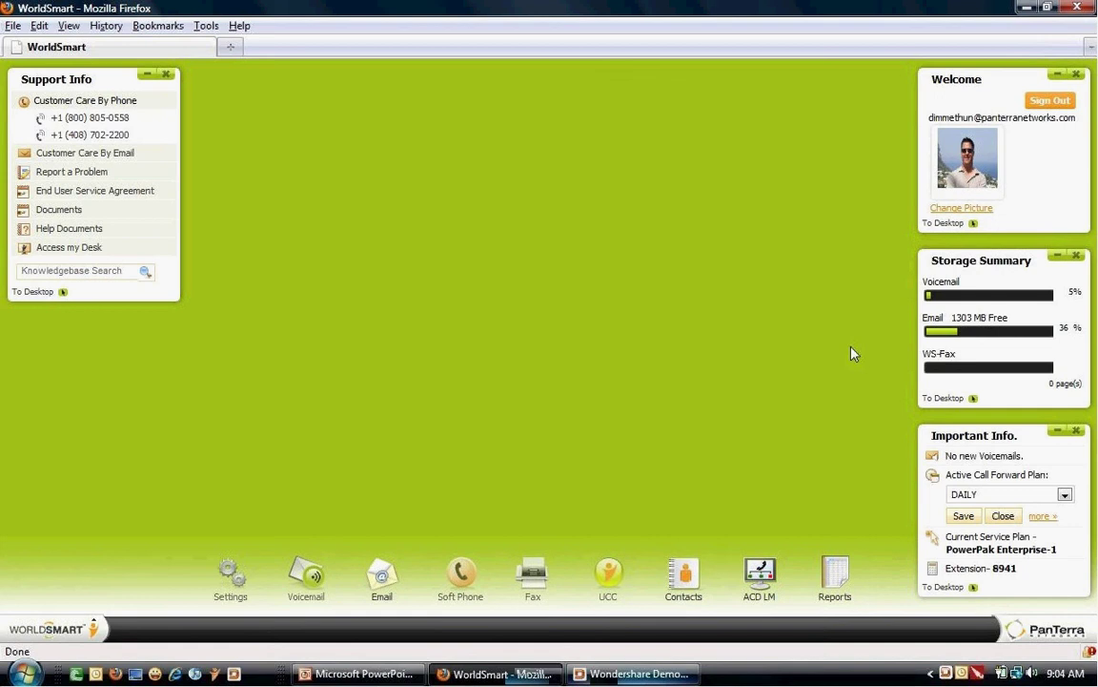
left_click(681, 575)
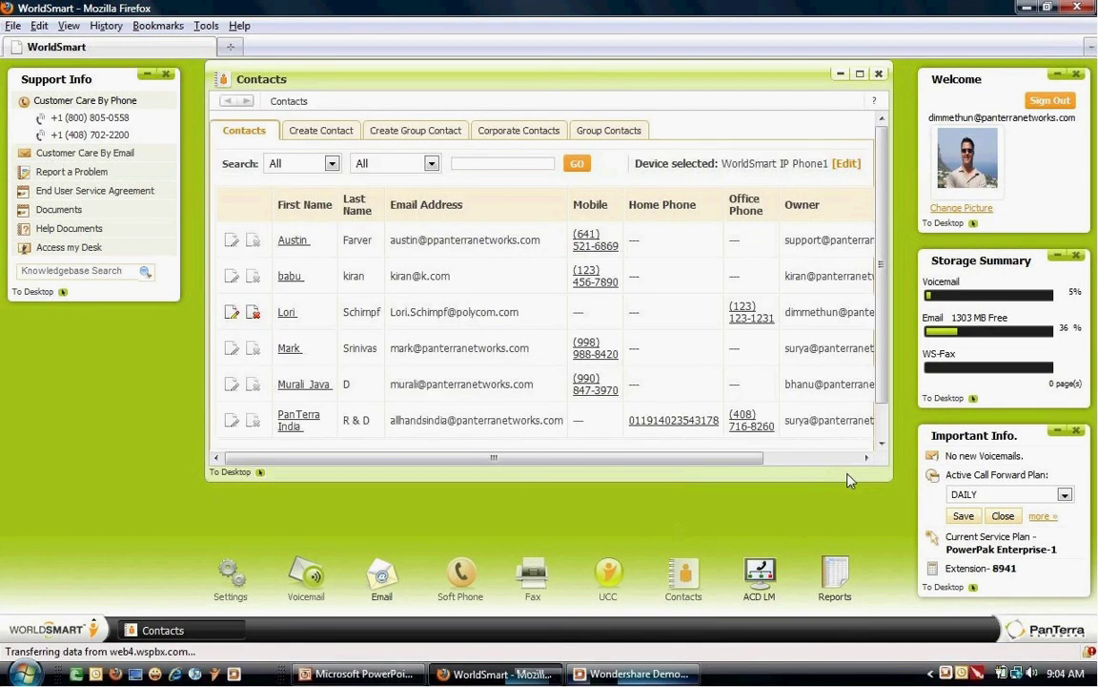
mouse_move(850, 480)
left_mouse_down()
mouse_move(910, 513)
mouse_move(997, 536)
left_mouse_up()
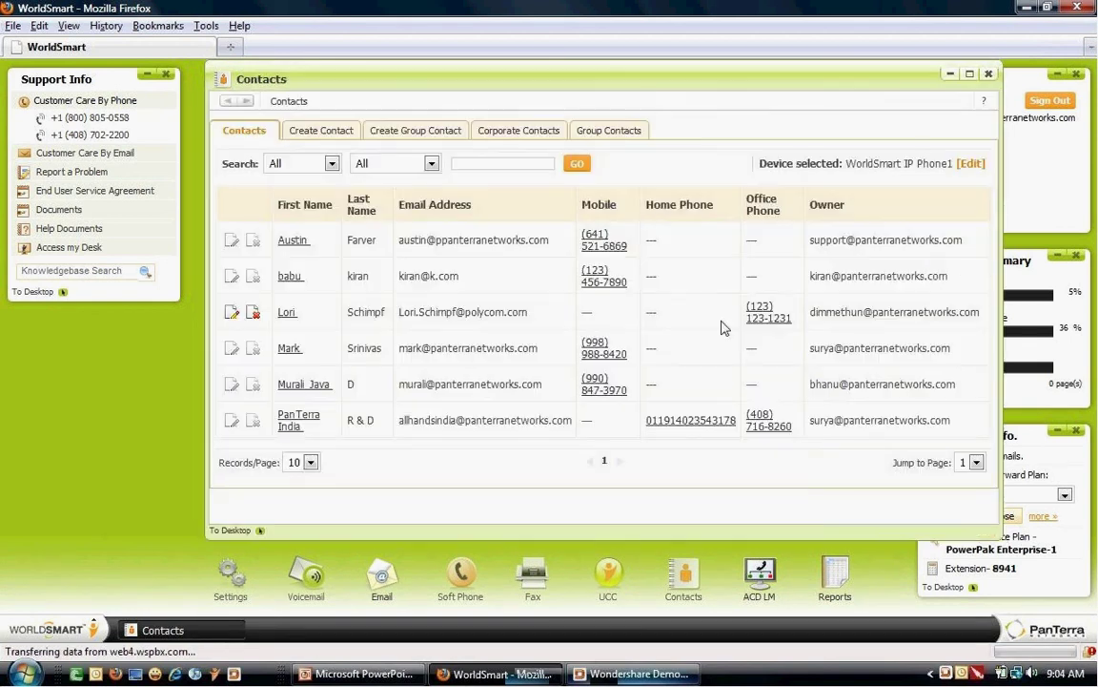
left_click(320, 134)
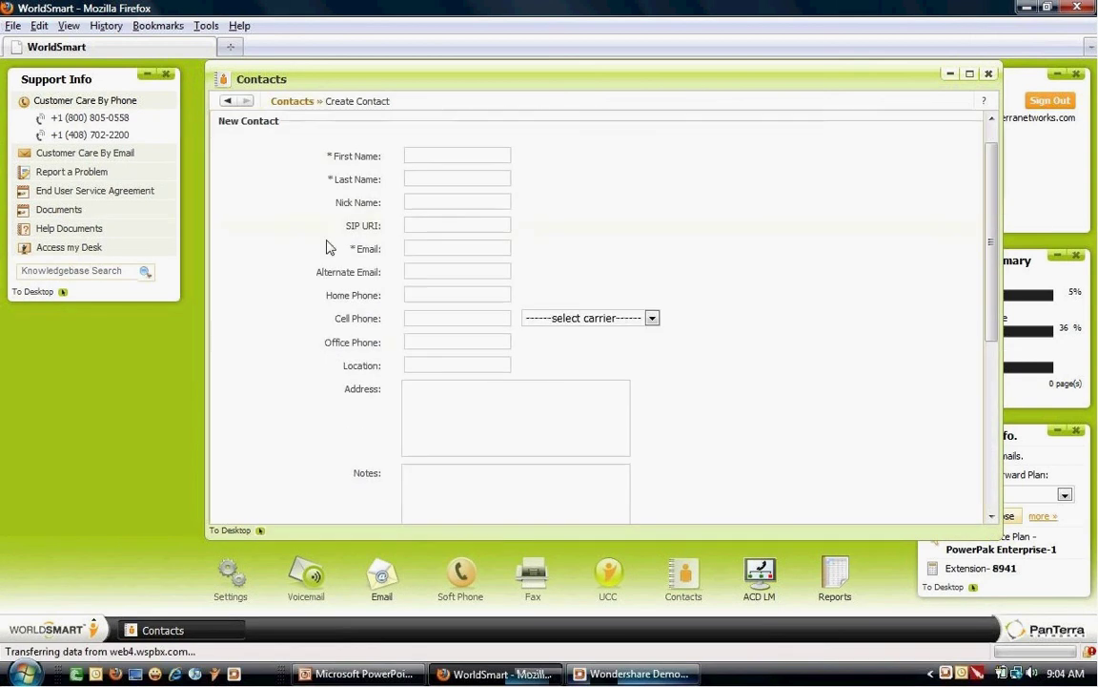
scroll(454, 385, "down", 3)
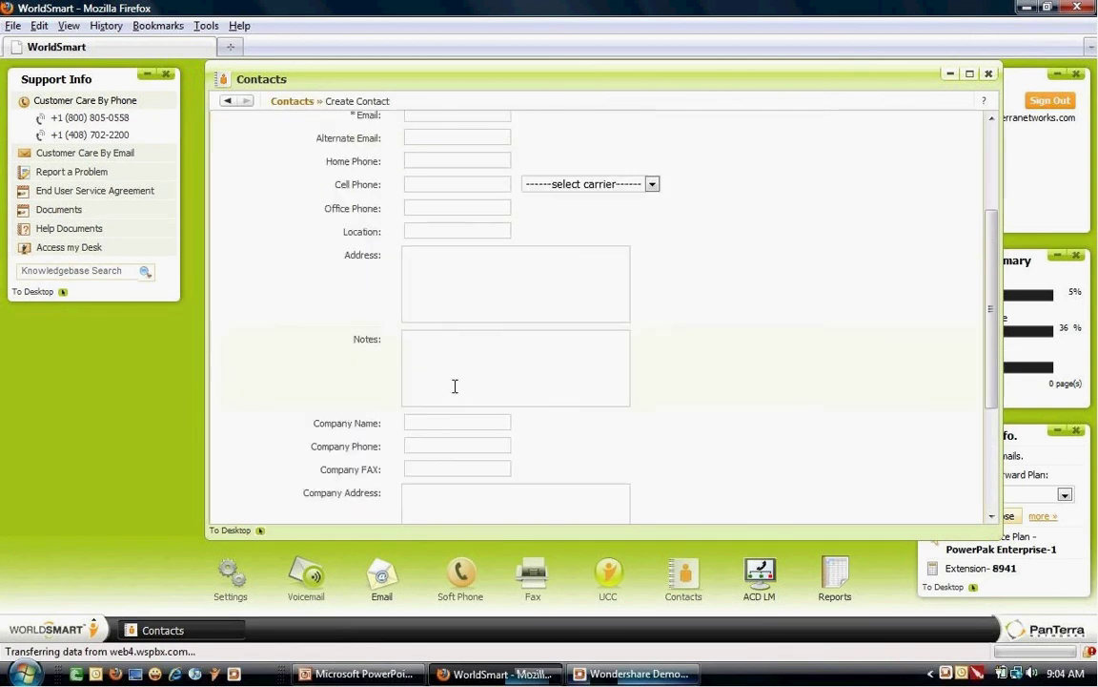
scroll(448, 417, "down", 3)
scroll(449, 479, "up", 6)
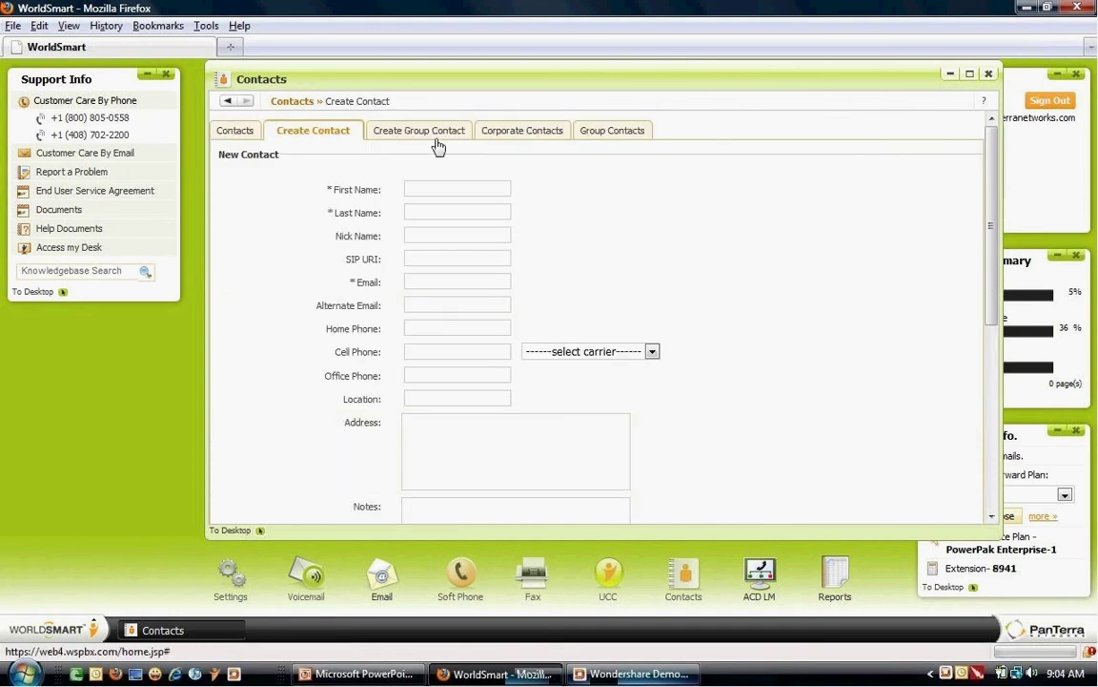
left_click(496, 134)
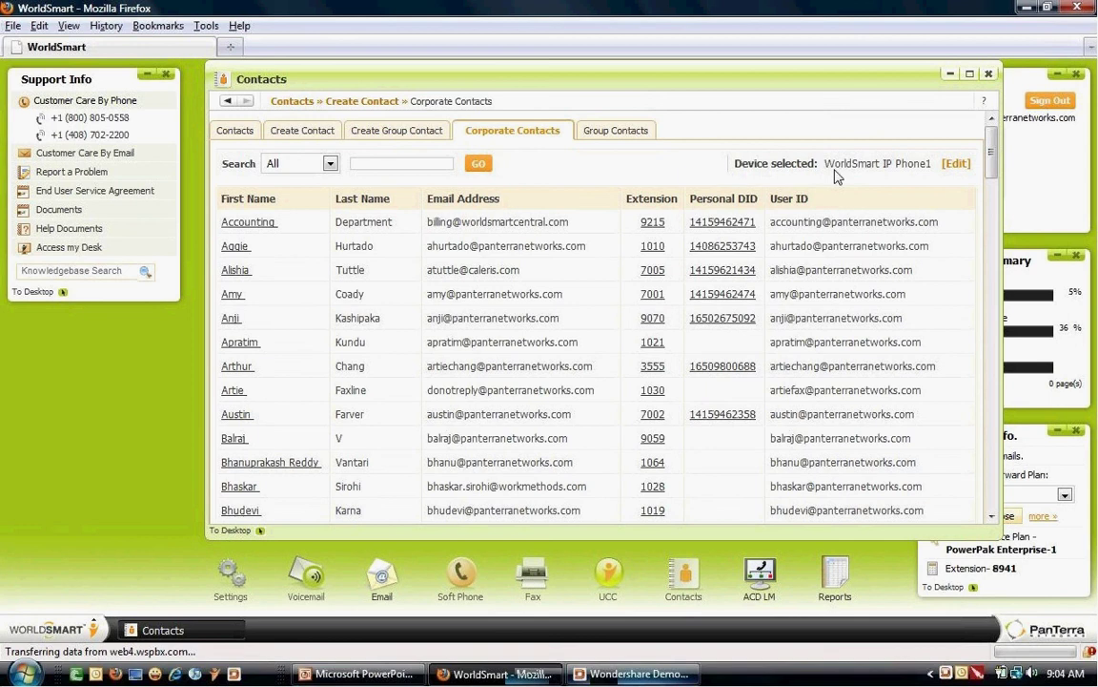
left_click_drag(735, 166, 933, 166)
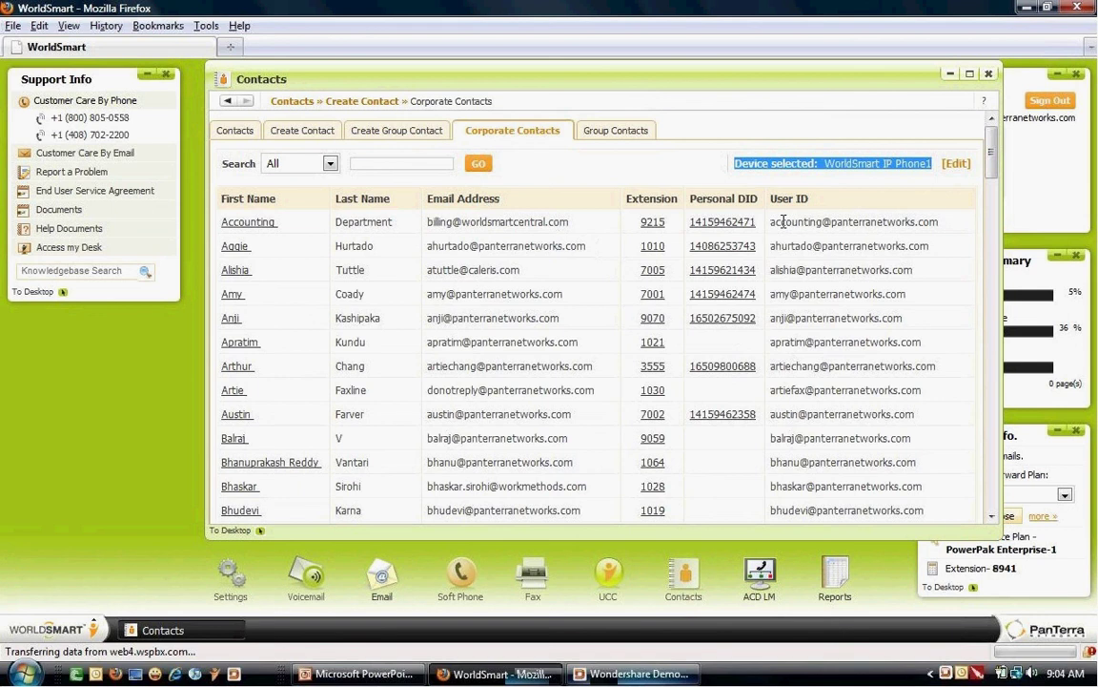
- Close the Contacts window to return to the home desktop widgets
left_click(988, 74)
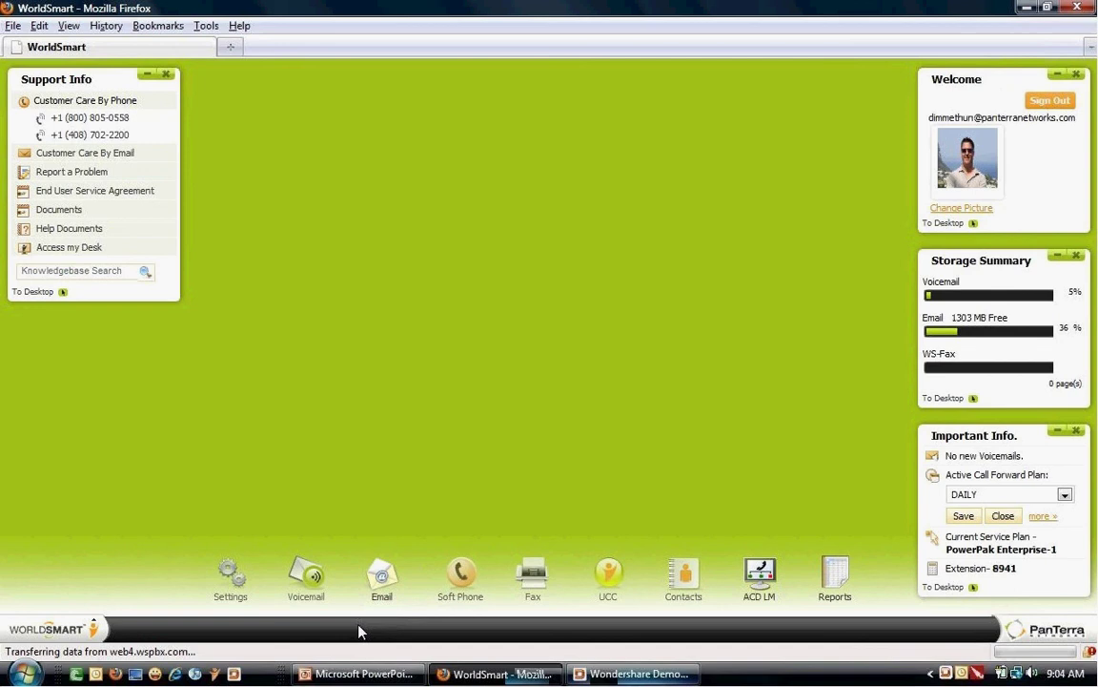